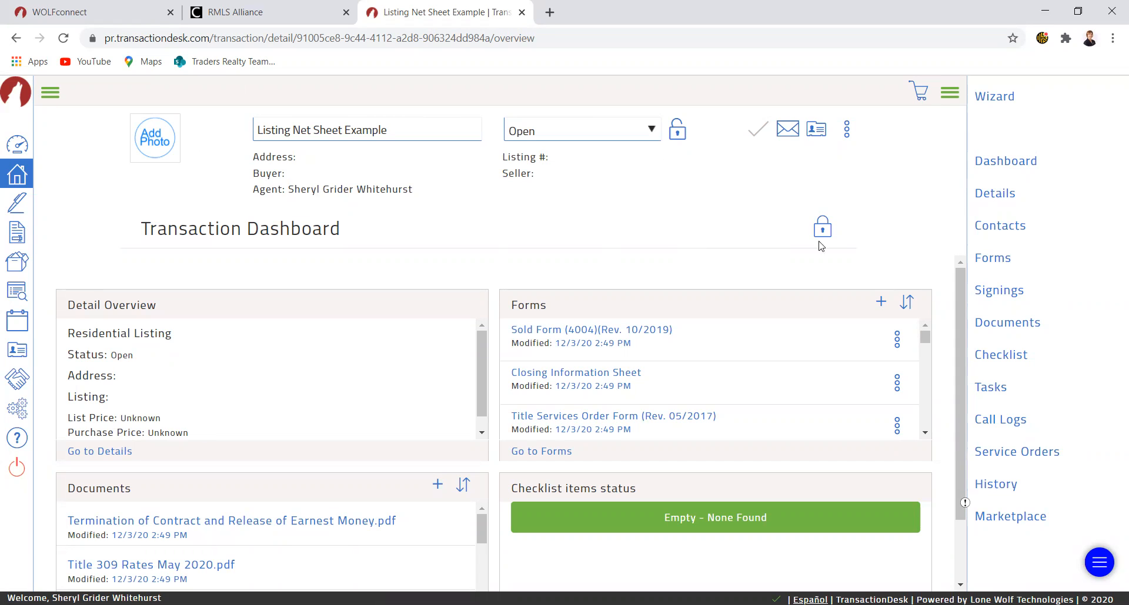
- Browse the transaction's forms list
left_click(1008, 263)
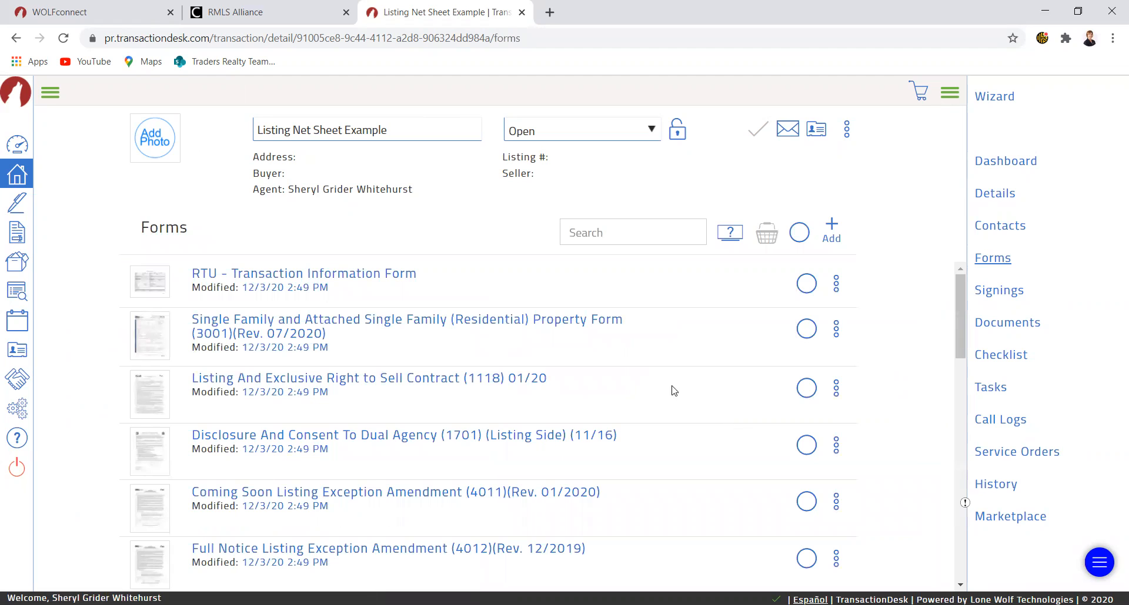
scroll(637, 373, "down", 8)
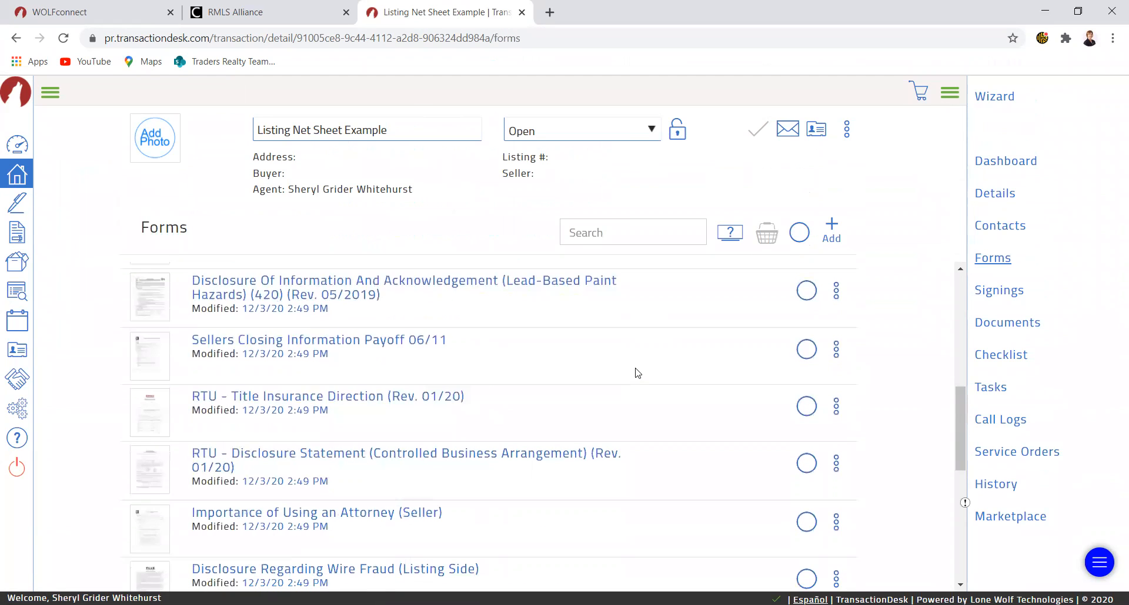
scroll(638, 372, "down", 5)
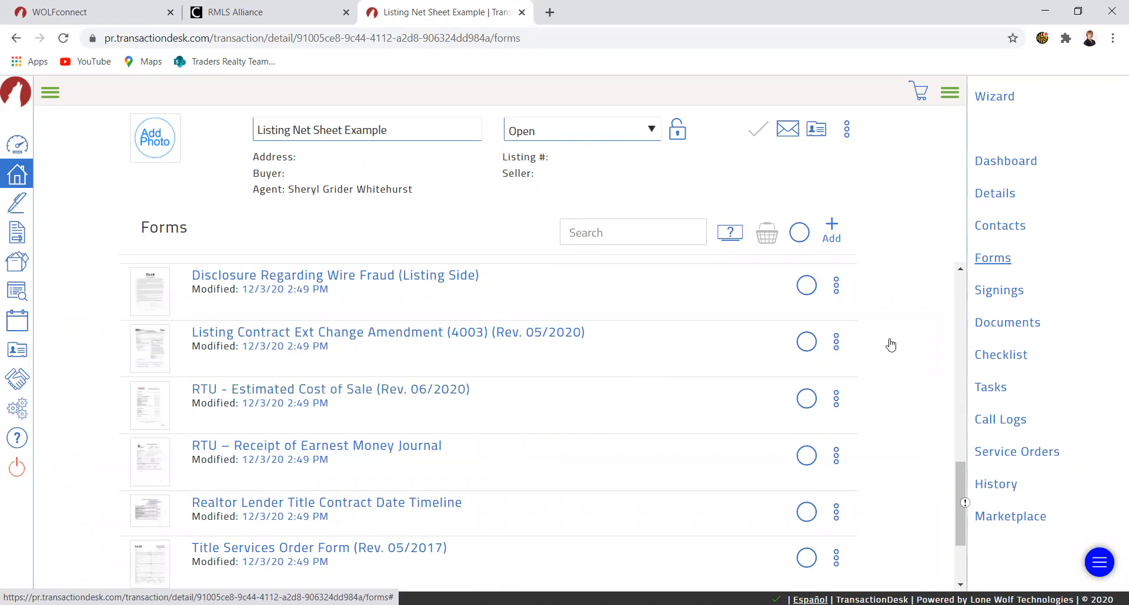
- Download the Title 309 Rates May 2020.pdf file from the transaction's documents and open it
left_click(1001, 324)
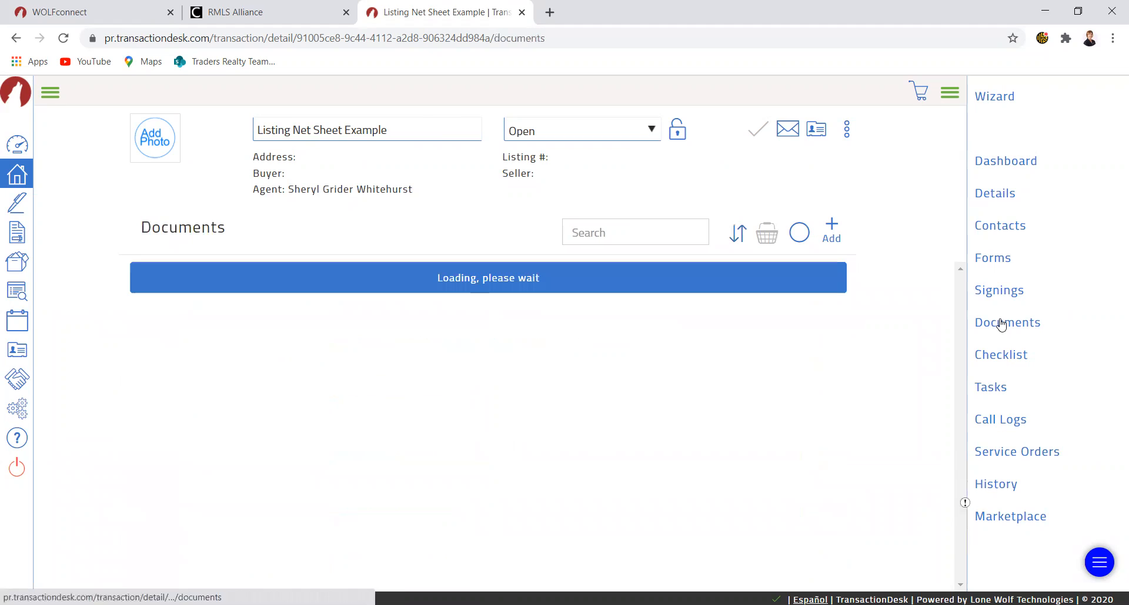
scroll(471, 410, "down", 5)
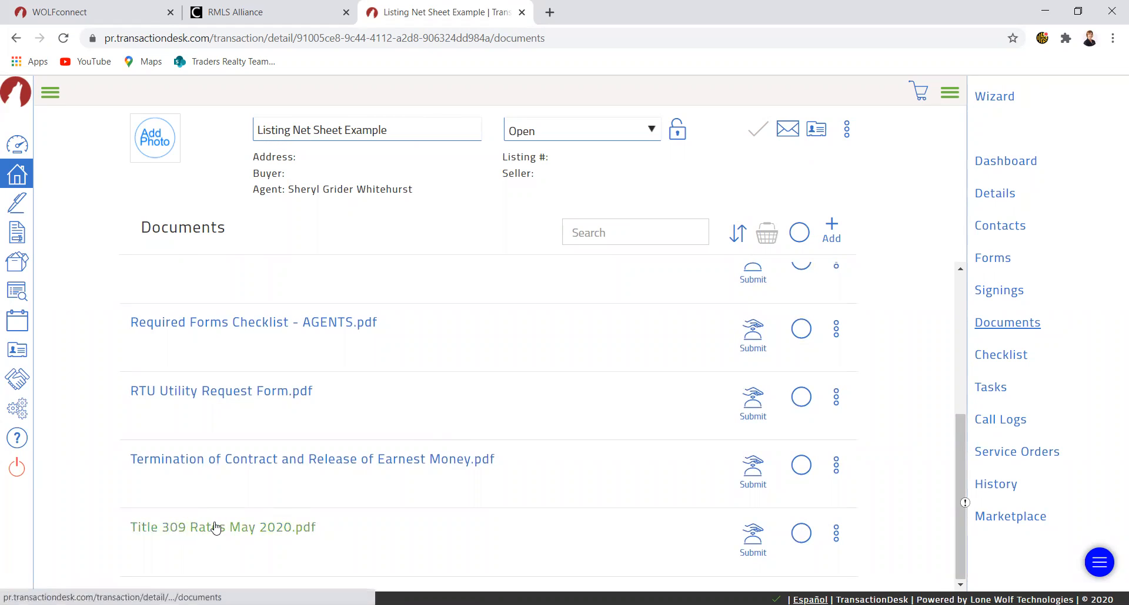
left_click(216, 528)
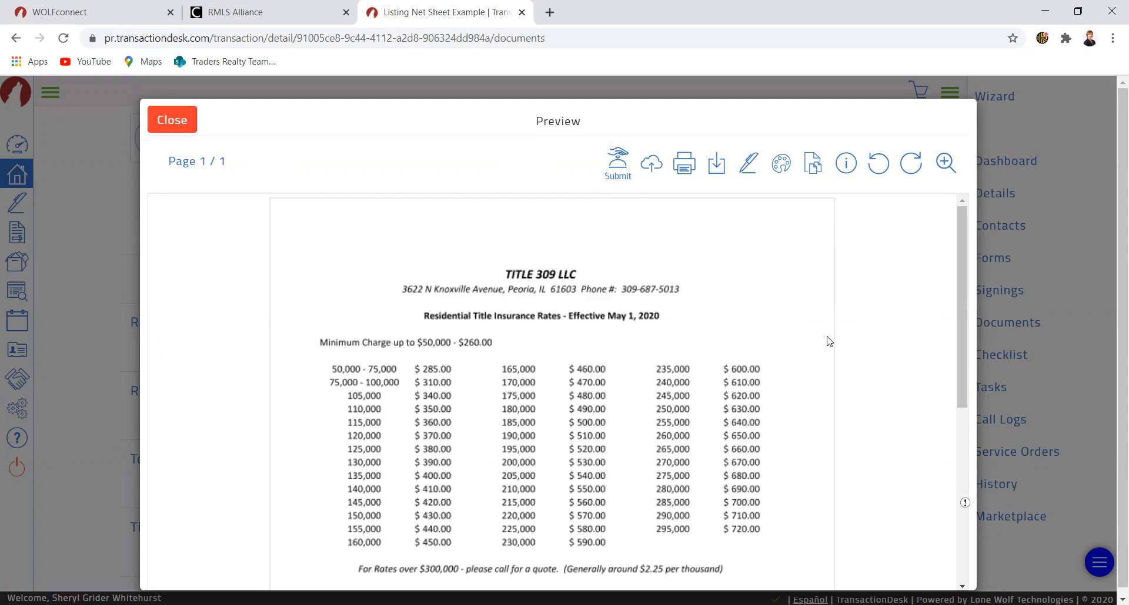
left_click(714, 165)
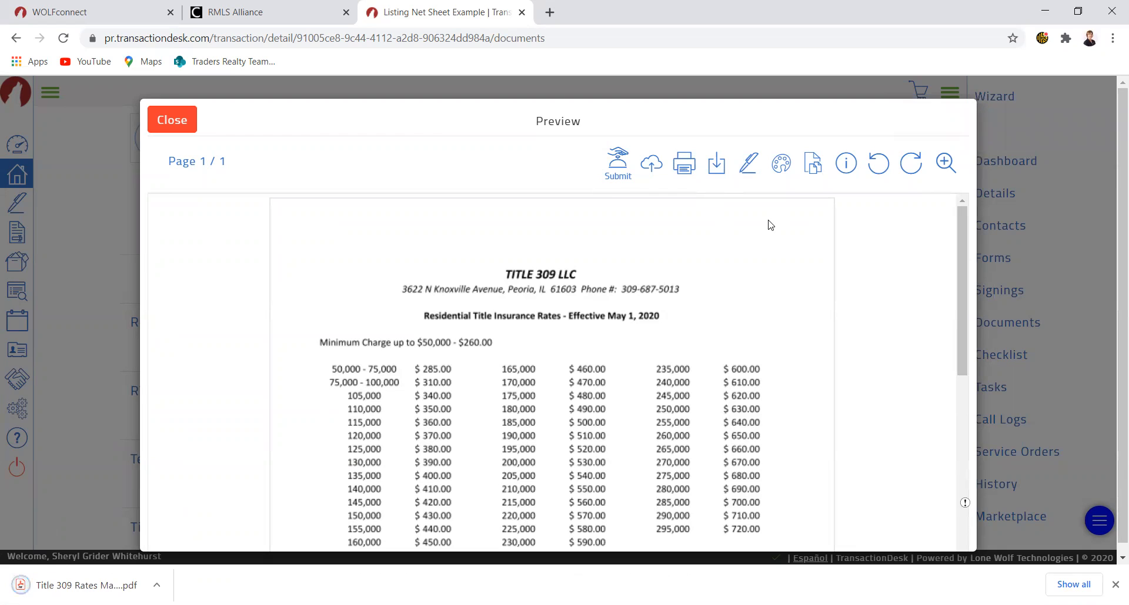
left_click(164, 122)
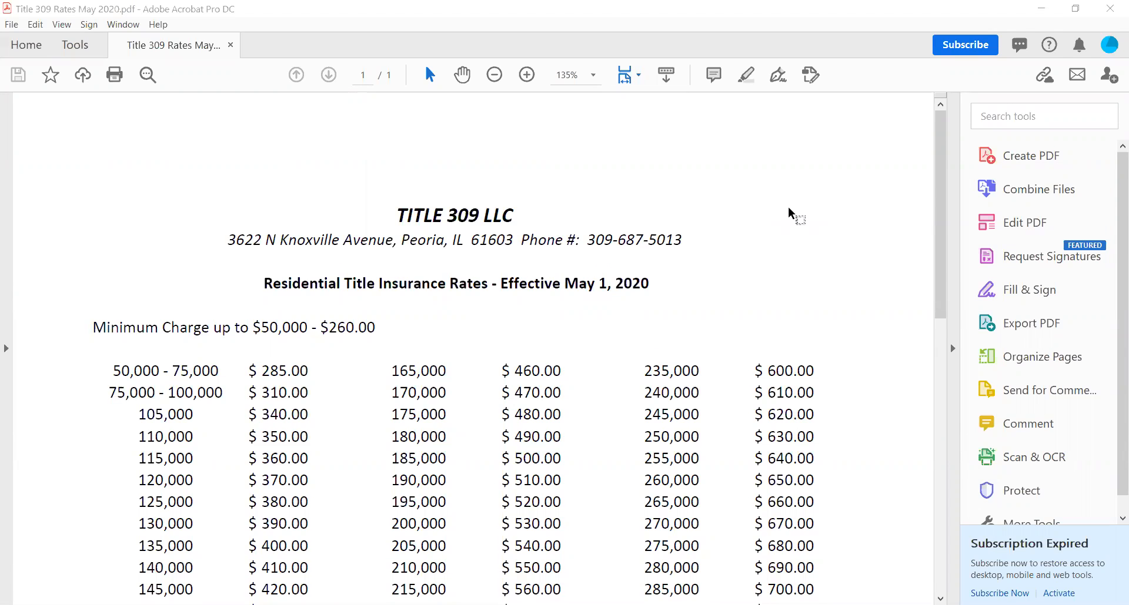
- Examine the residential title insurance rate table in the PDF
scroll(791, 214, "down", 1)
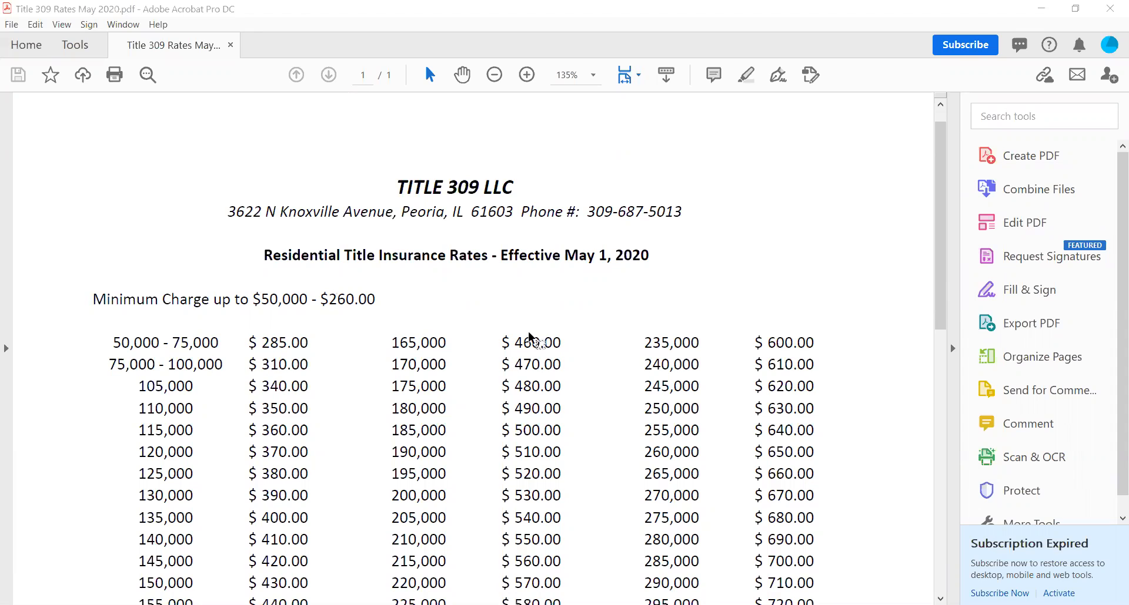
left_click(952, 348)
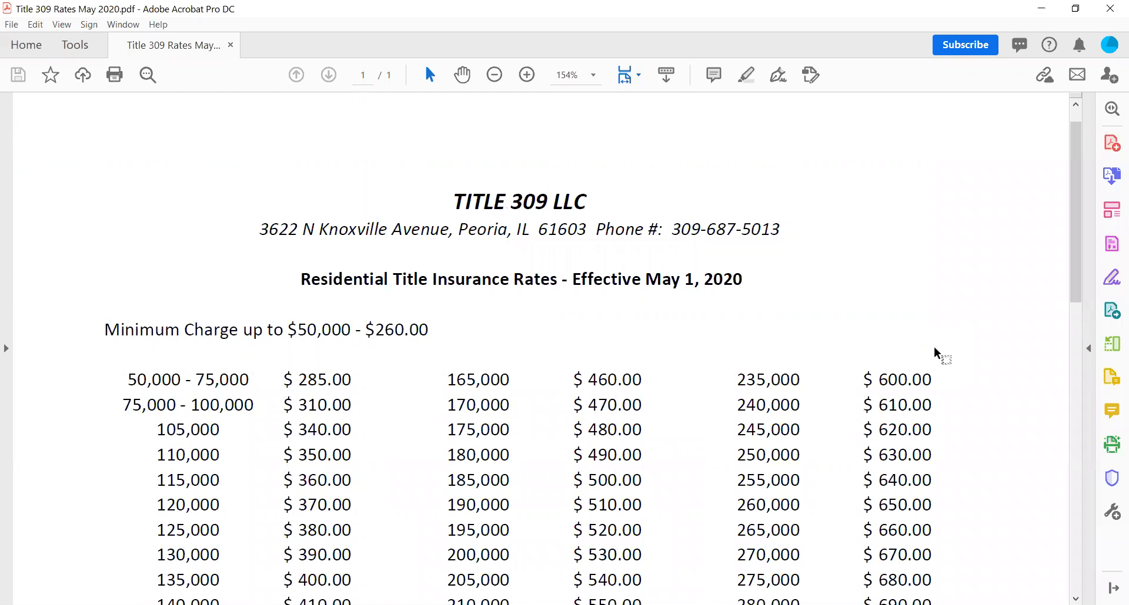
scroll(935, 353, "down", 2)
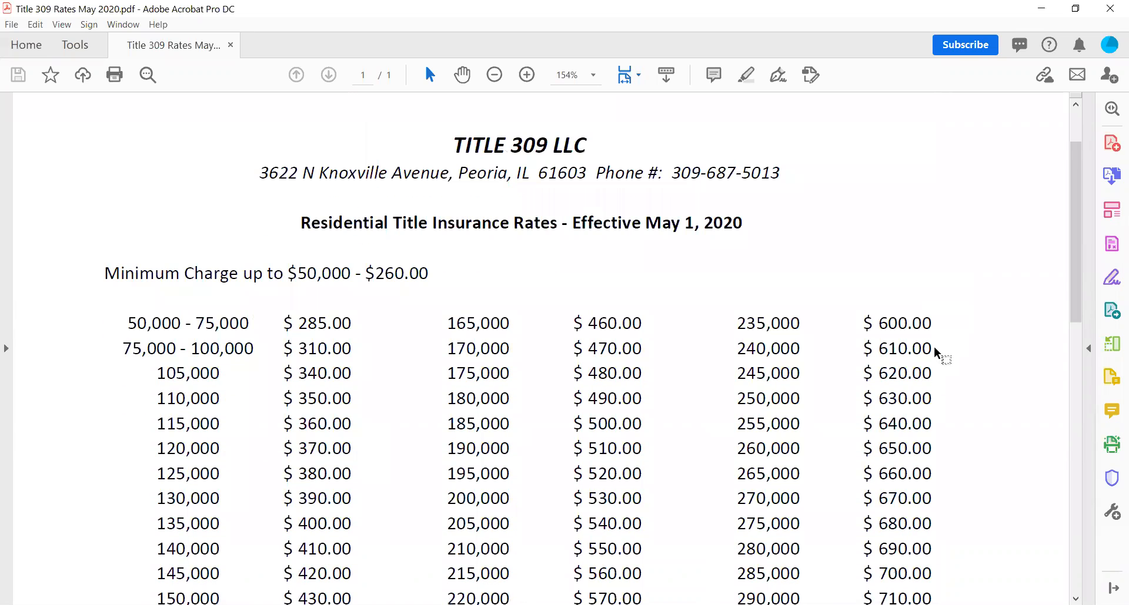
scroll(935, 355, "down", 3)
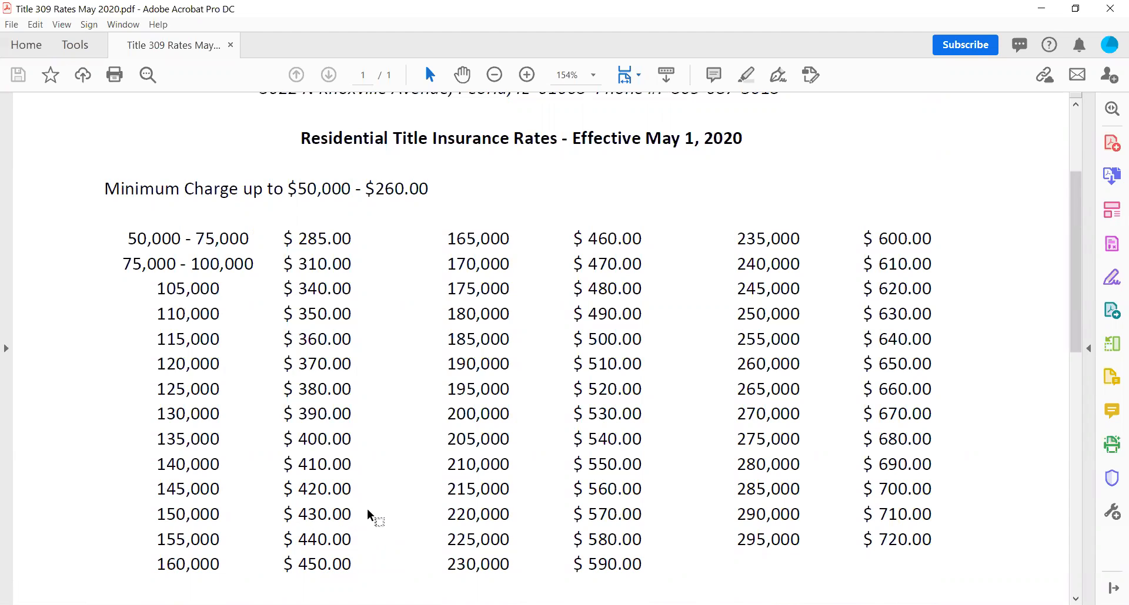
scroll(446, 516, "down", 3)
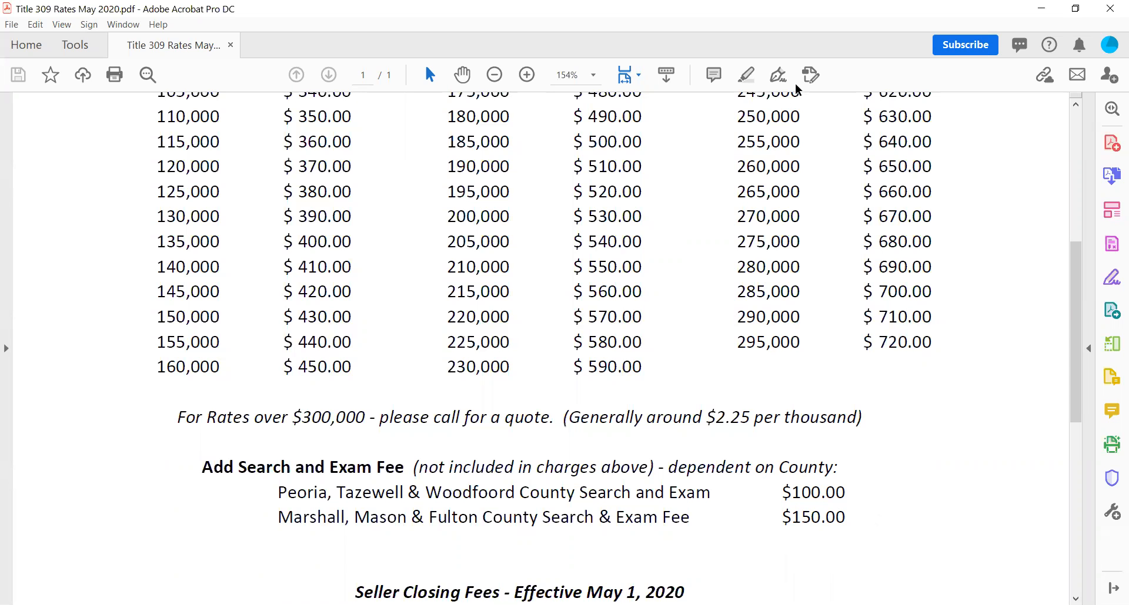
- Return to the browser and open the RTU - Estimated Cost of Sale form from the transaction's forms
key("alt+Tab")
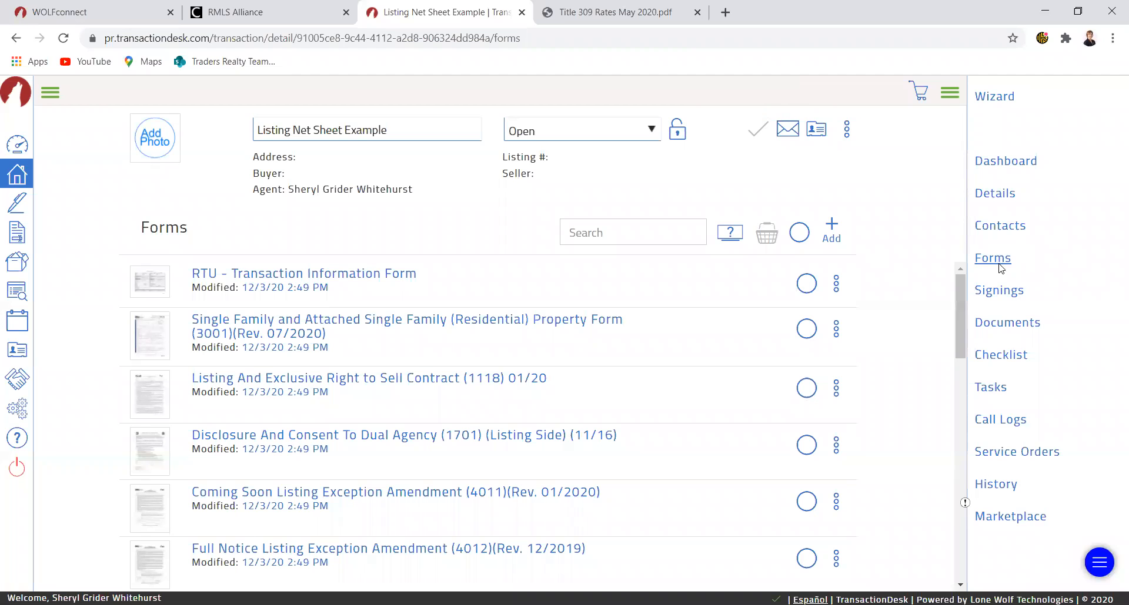
scroll(561, 458, "down", 3)
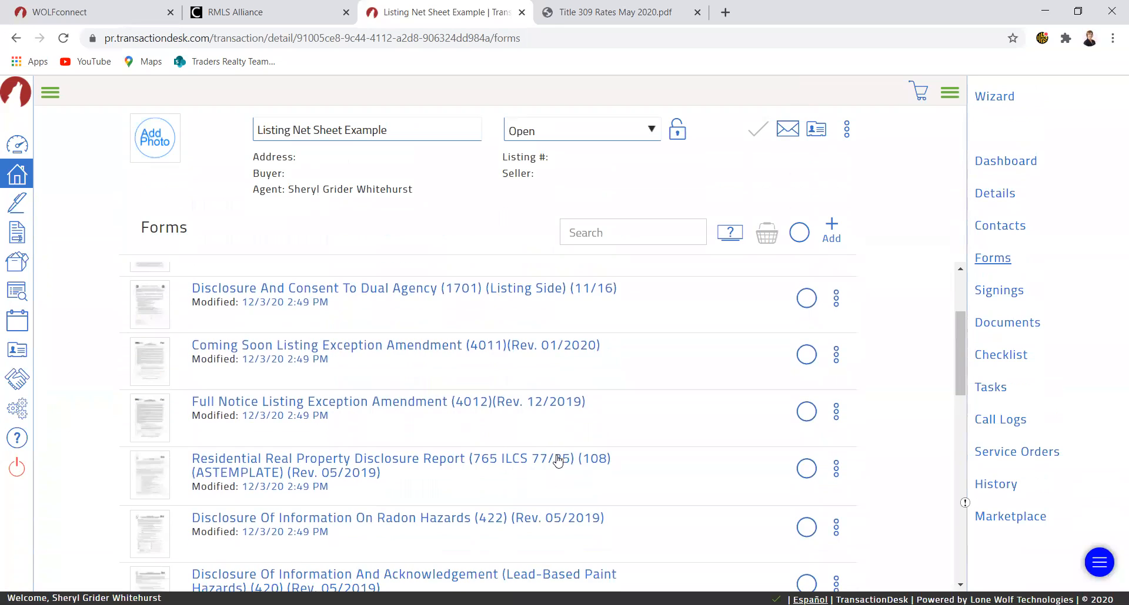
scroll(559, 461, "down", 7)
scroll(559, 457, "down", 3)
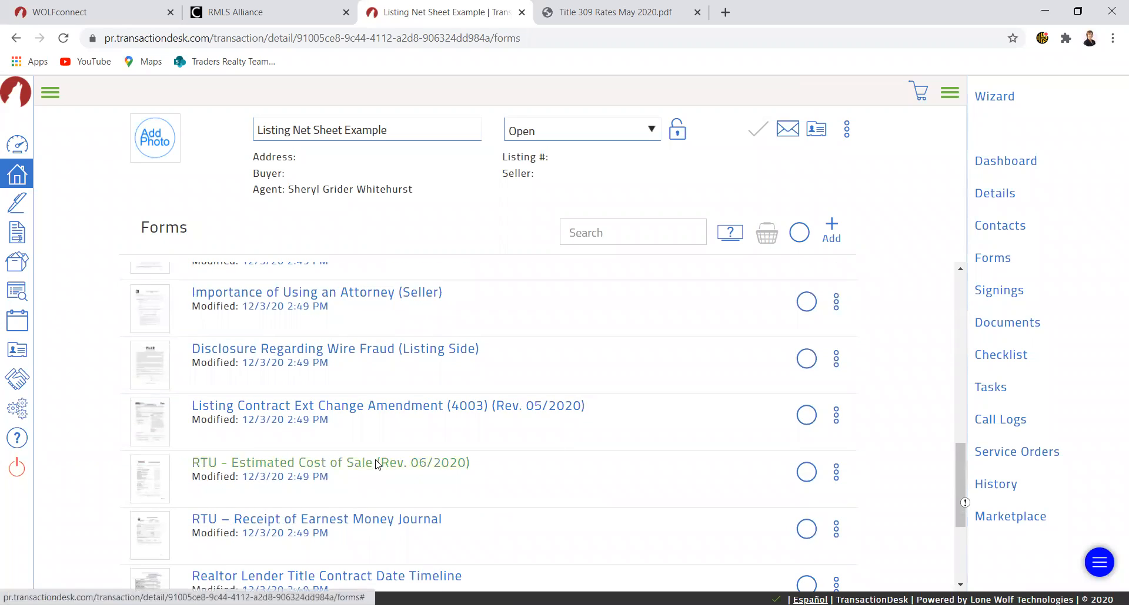
left_click(377, 464)
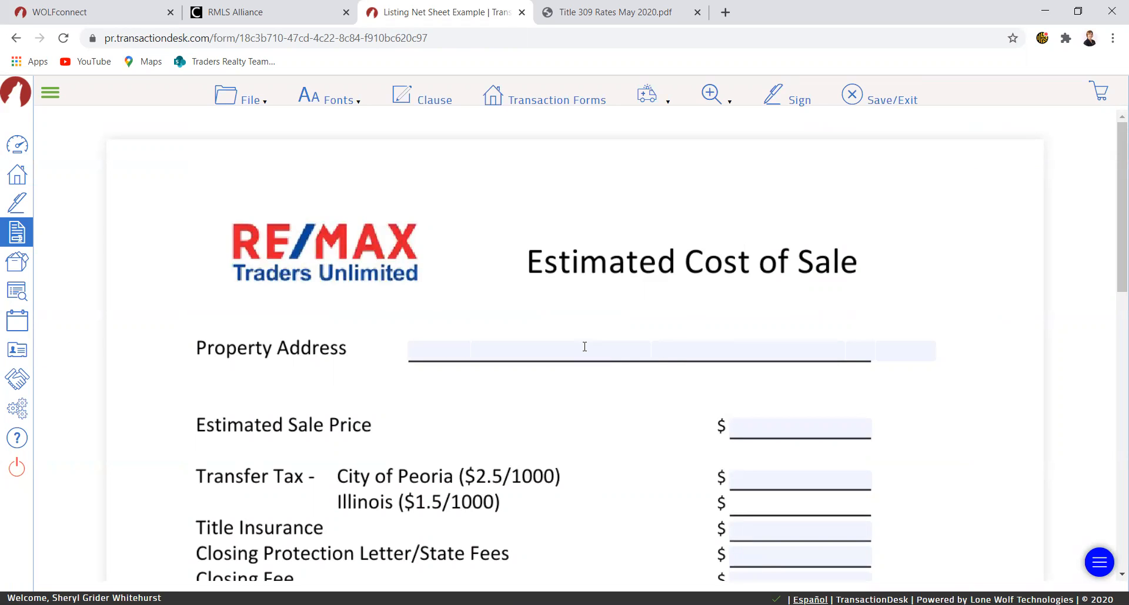
- Fill in the property address field with the property's house number and street name
left_click(563, 352)
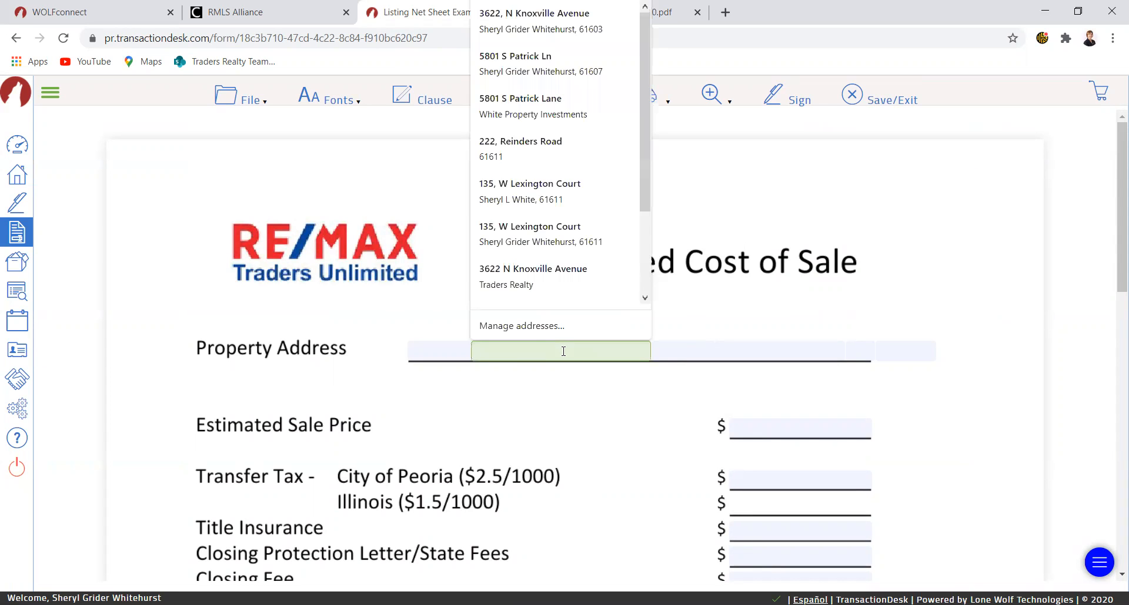
left_click(445, 349)
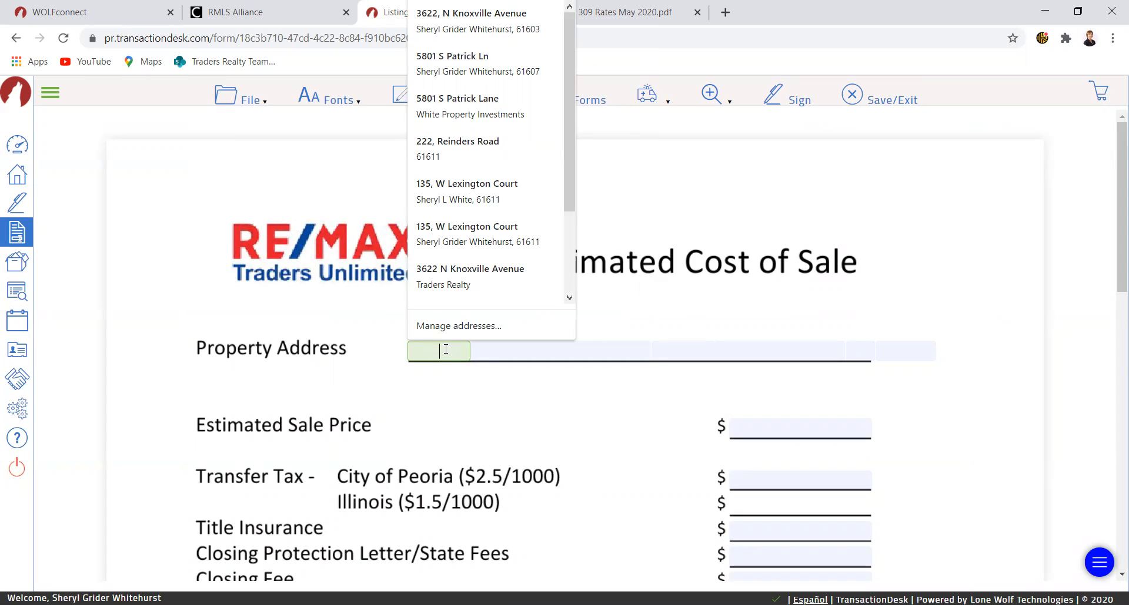
key("Tab")
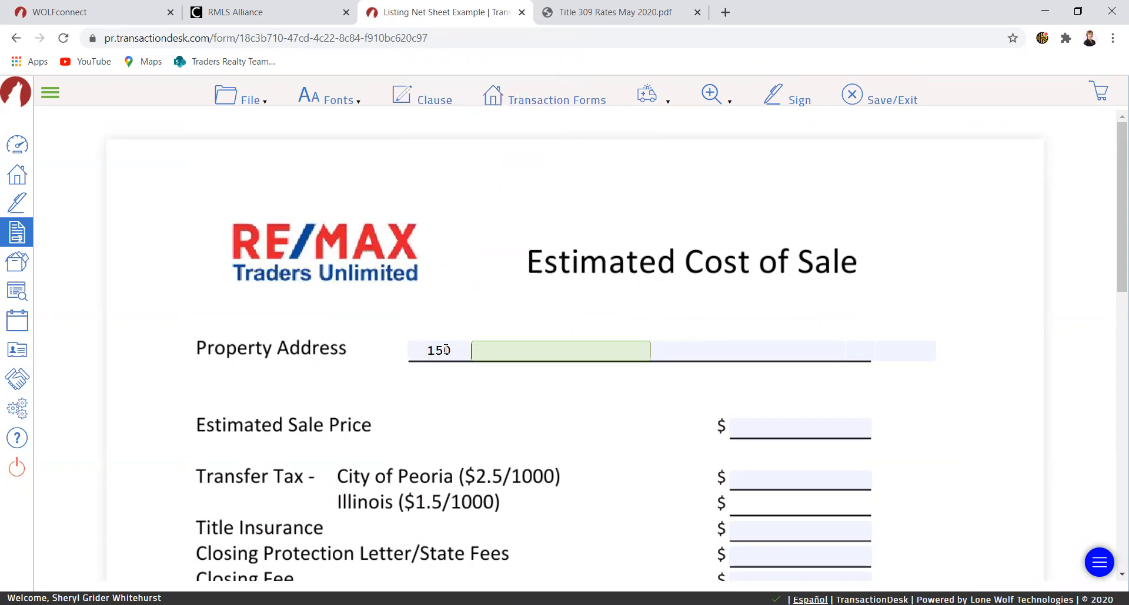
- Set the estimated sale price to 150,000.00 and the title insurance to 530.00 from the suggested values
left_click(779, 429)
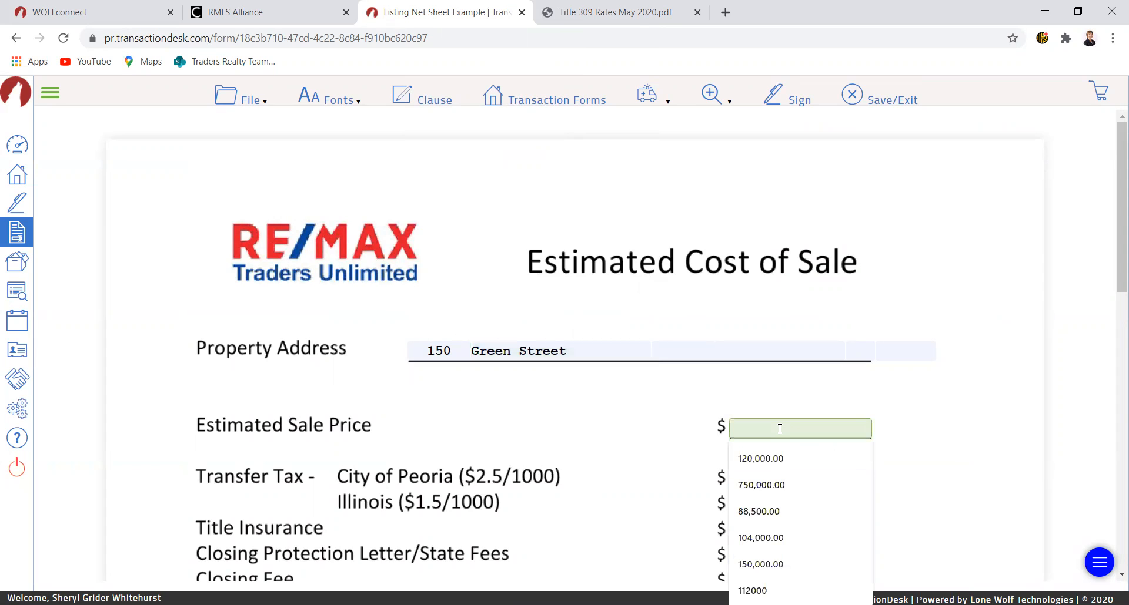
left_click(765, 565)
scroll(819, 482, "down", 1)
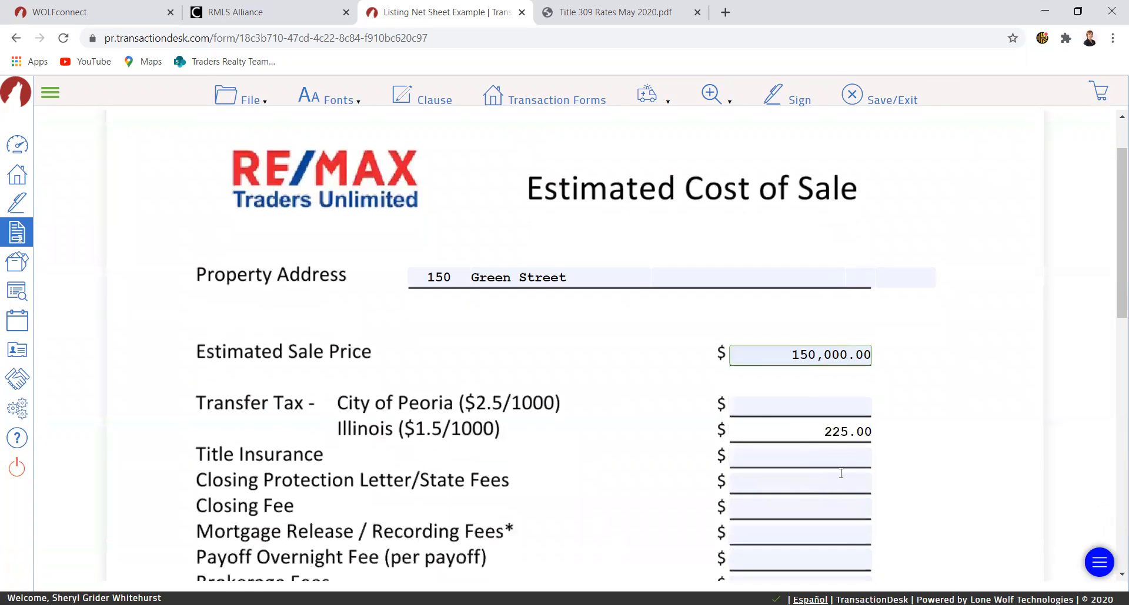
left_click(816, 453)
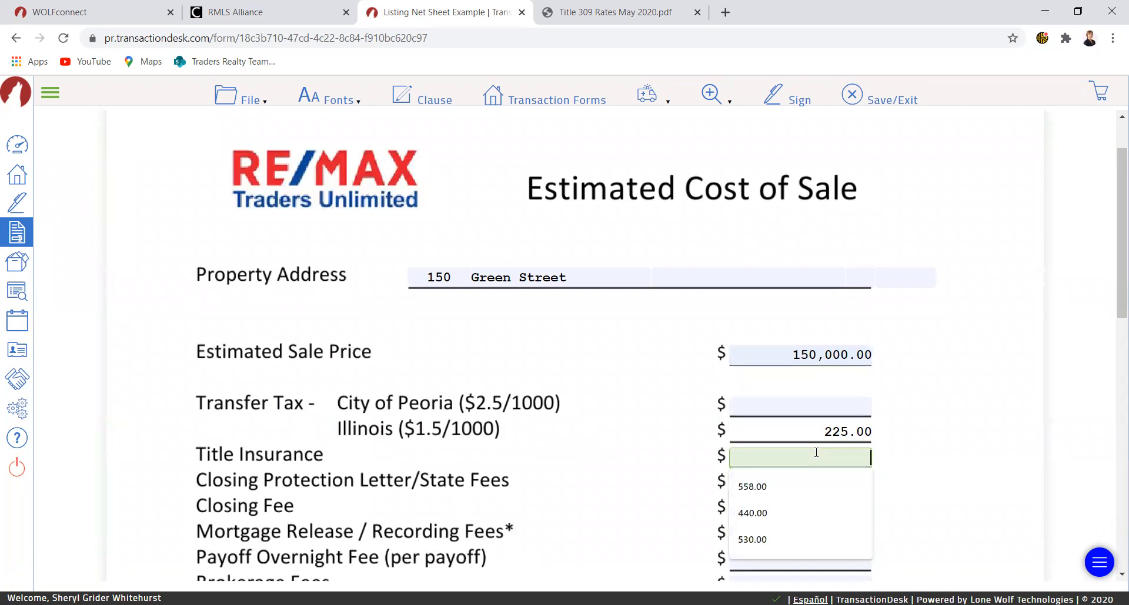
left_click(763, 536)
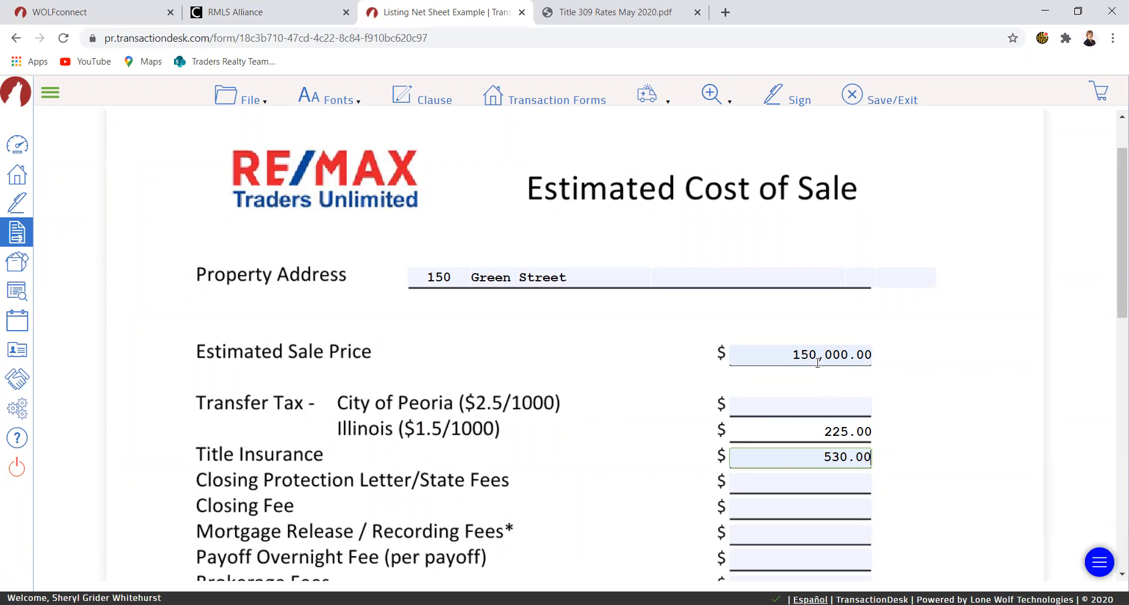
- Set the City of Peoria transfer tax to 375.00
left_click(818, 402)
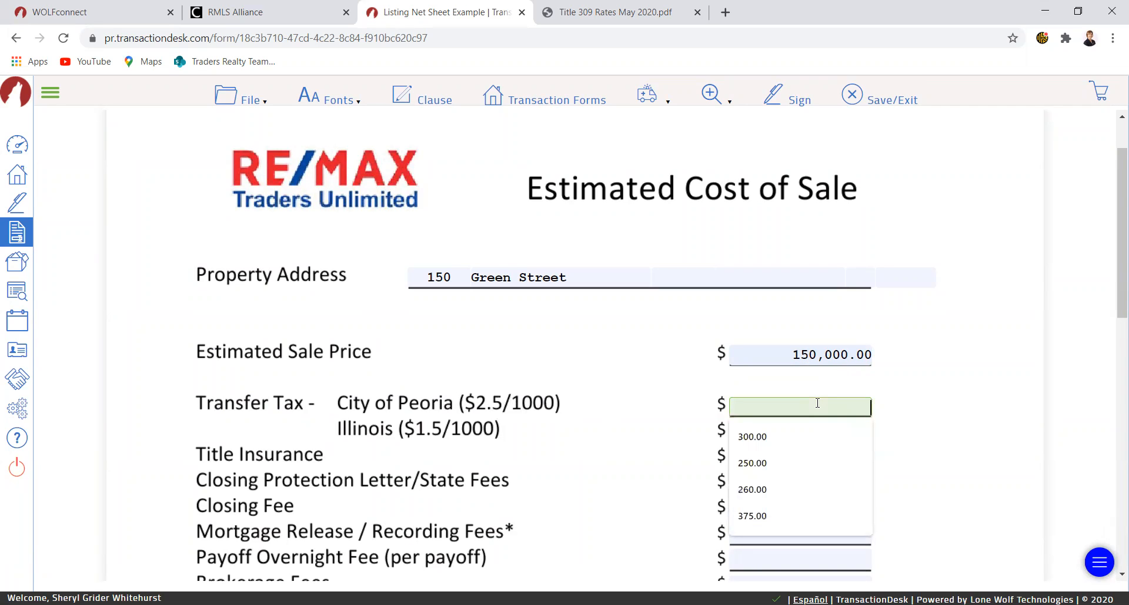
type("375")
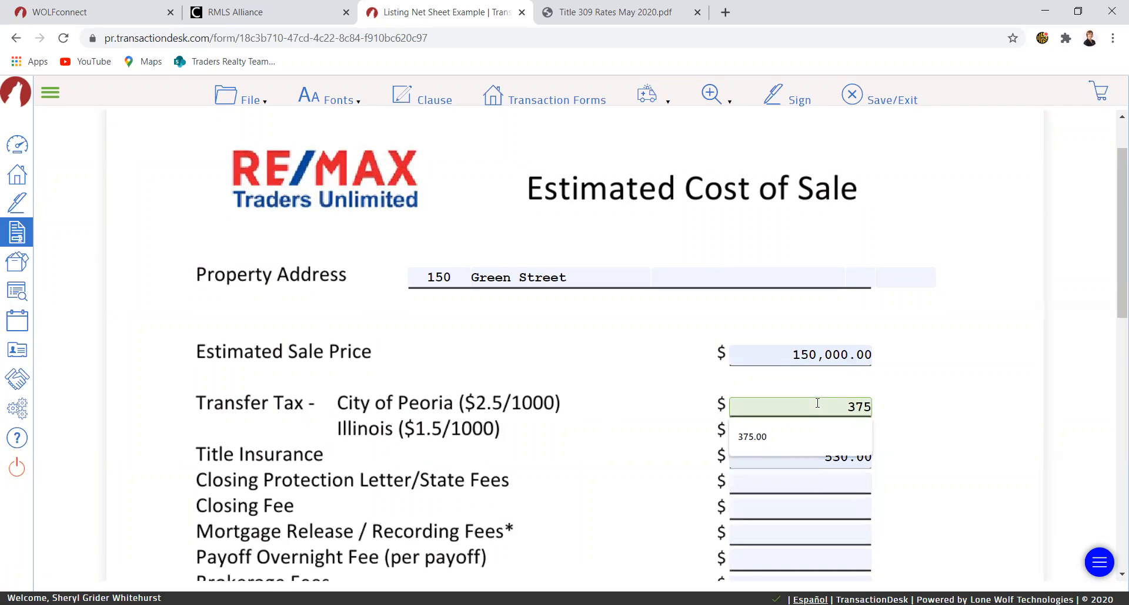
left_click(767, 435)
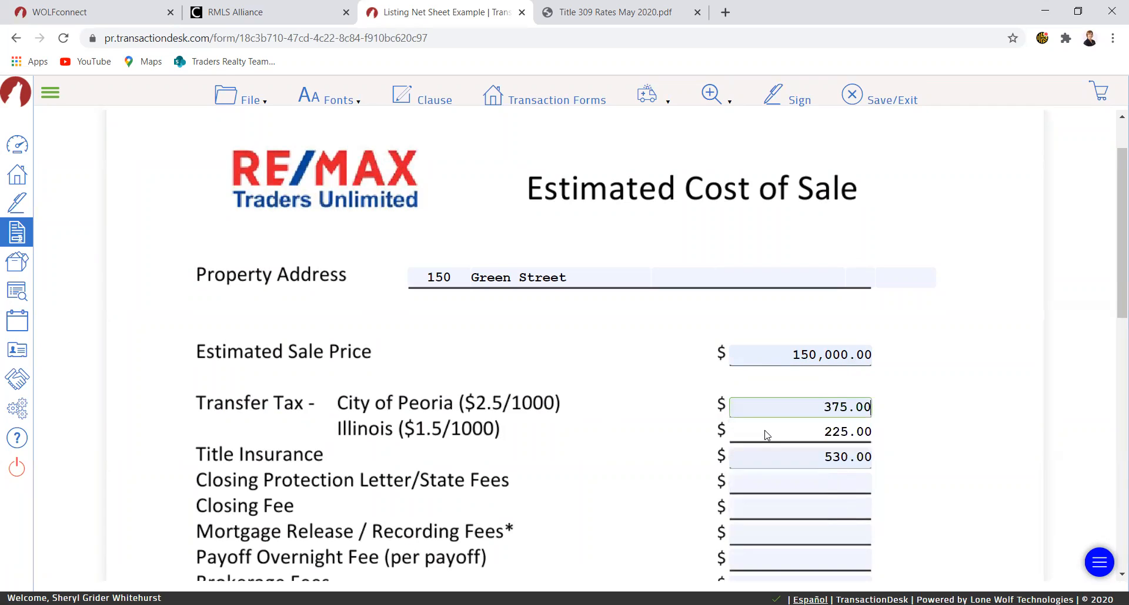
- Check the seller closing fees in the rates PDF and set the closing protection letter/state fees to 53.00
left_click(778, 483)
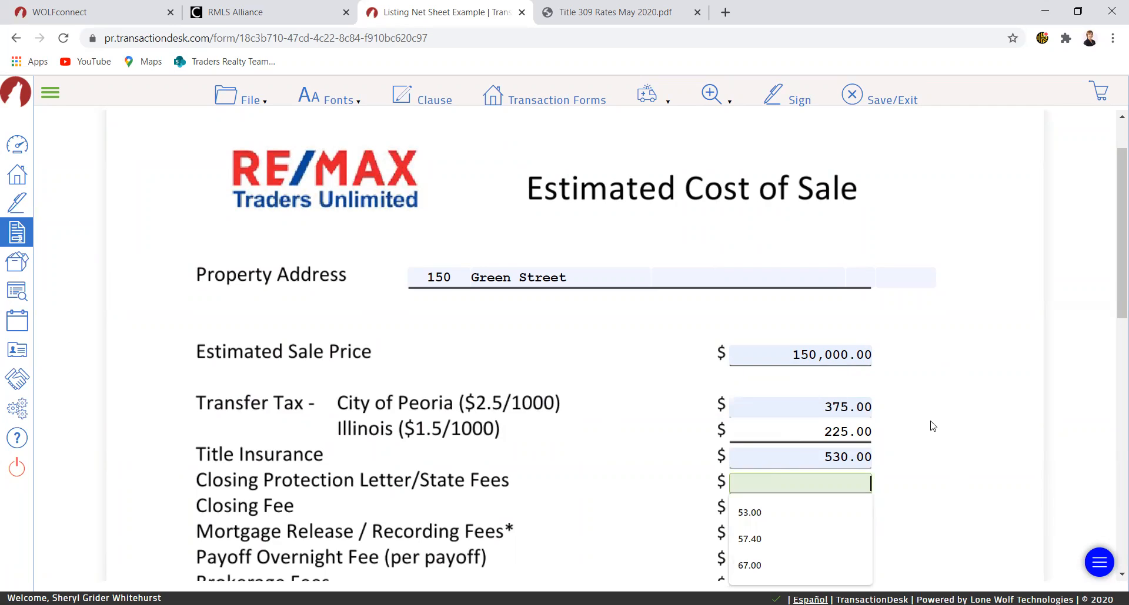
scroll(931, 425, "down", 1)
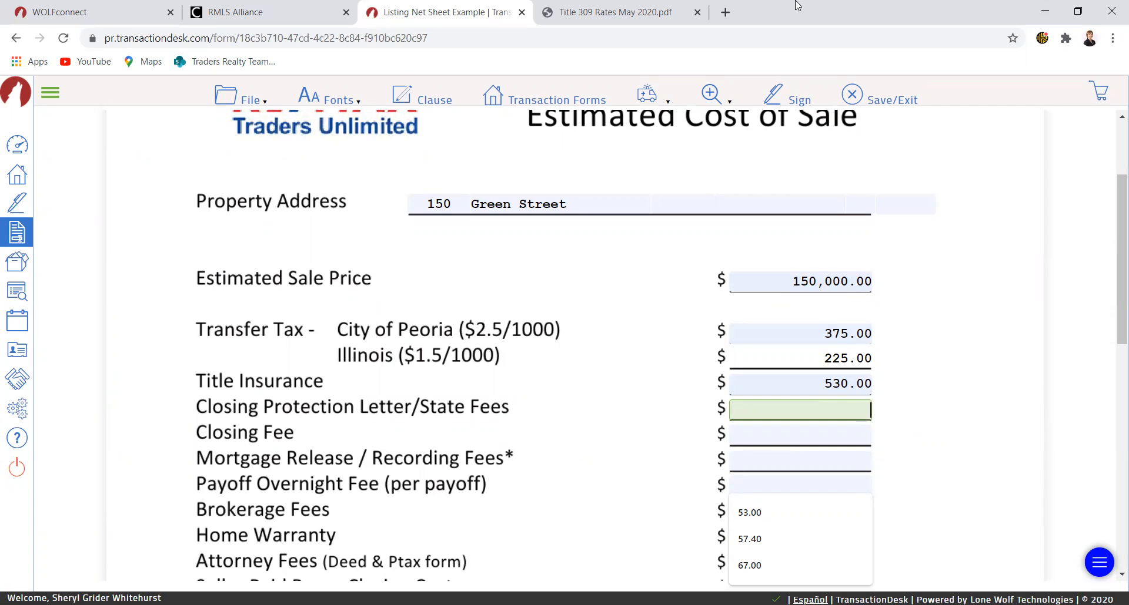
key("alt+Tab")
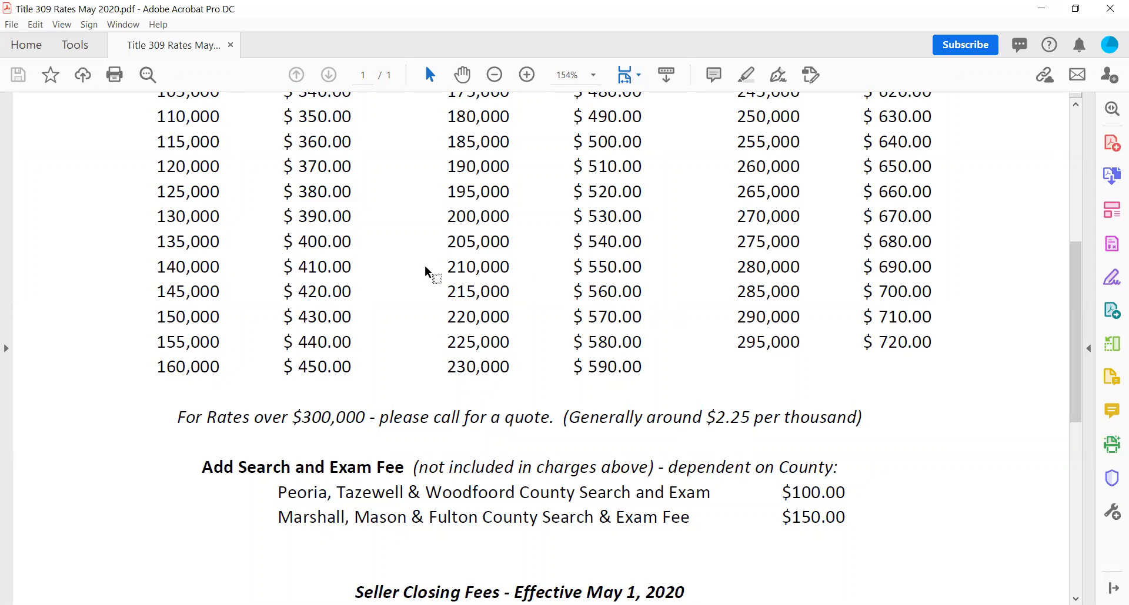
scroll(606, 318, "down", 1)
scroll(605, 317, "down", 5)
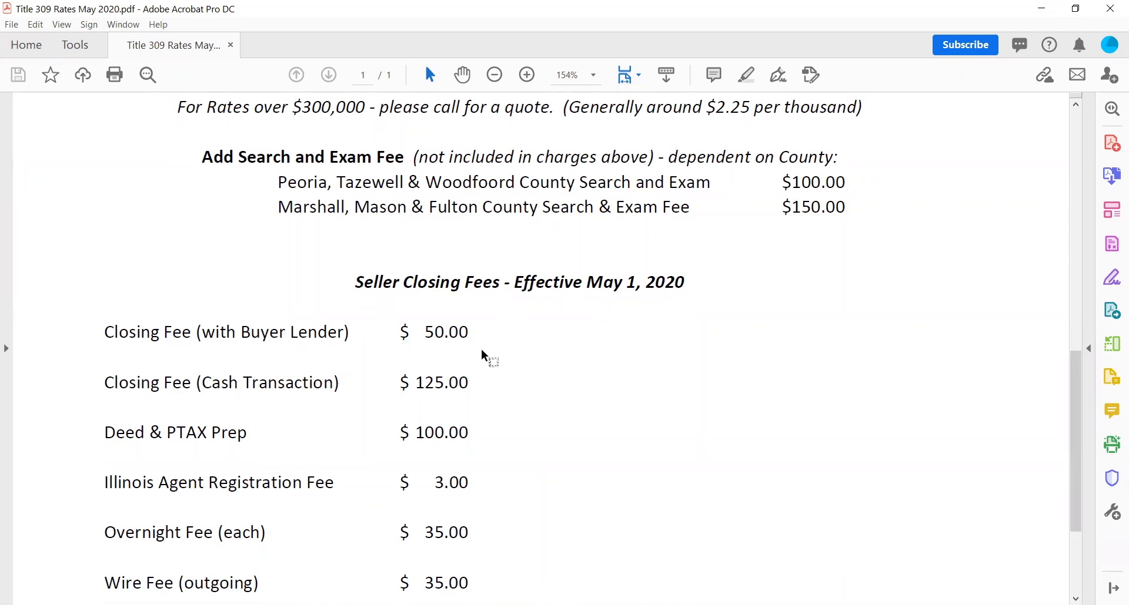
scroll(552, 442, "down", 1)
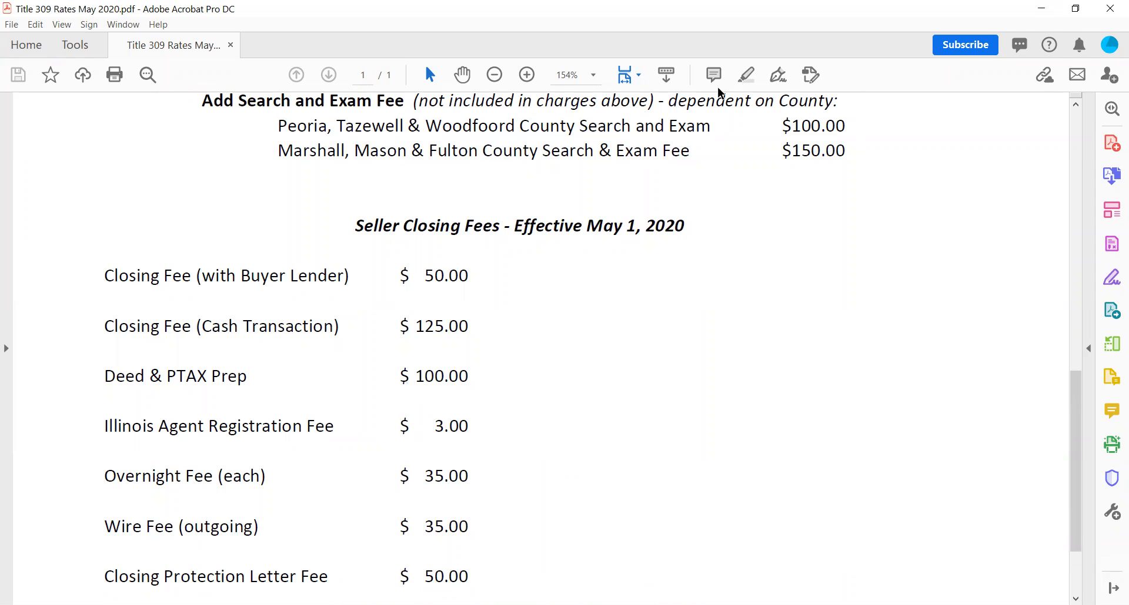
key("alt+Tab")
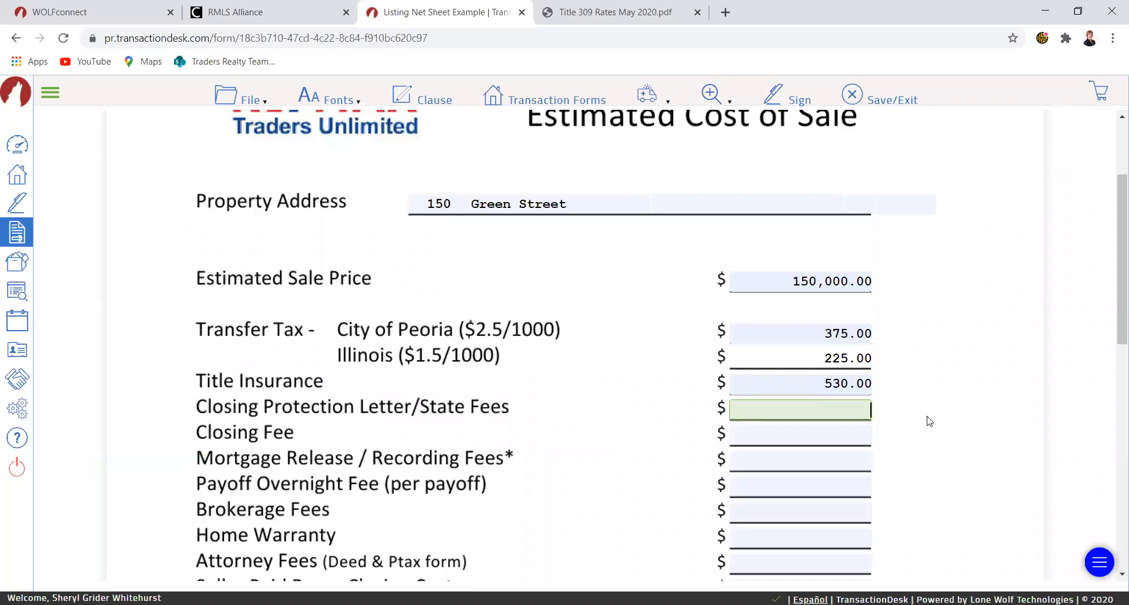
type("53")
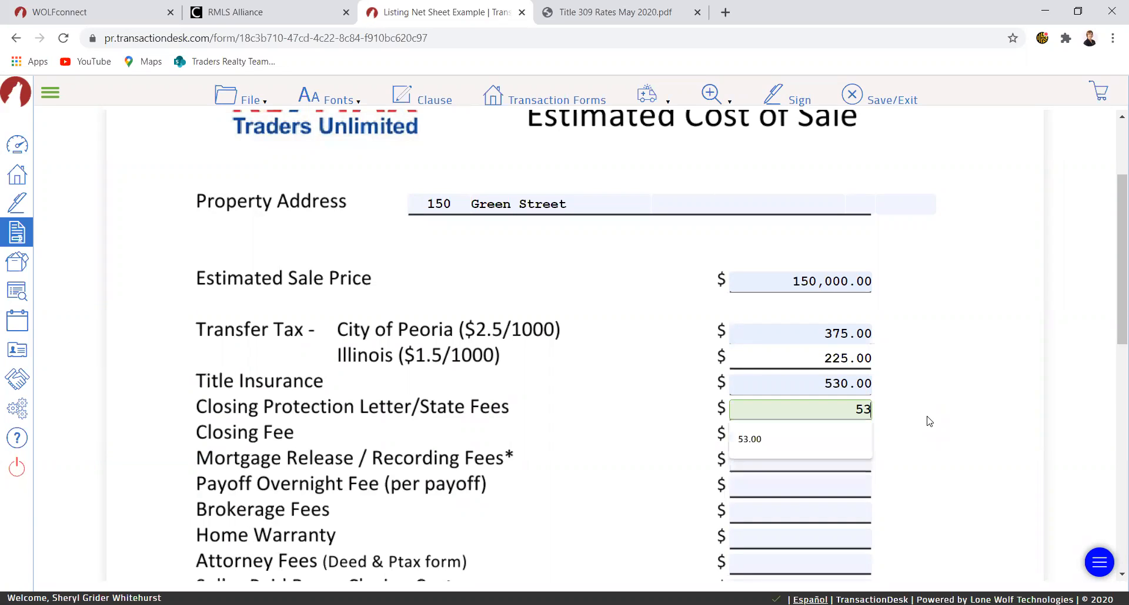
left_click(823, 442)
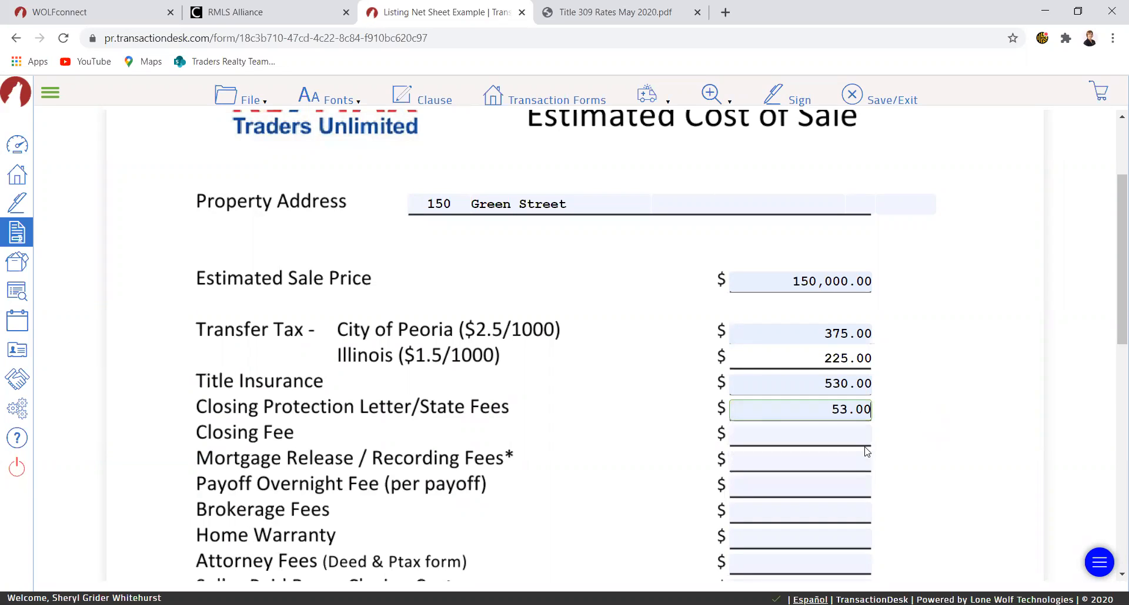
- Set the closing fee to 50.00 from the suggested values
left_click(844, 438)
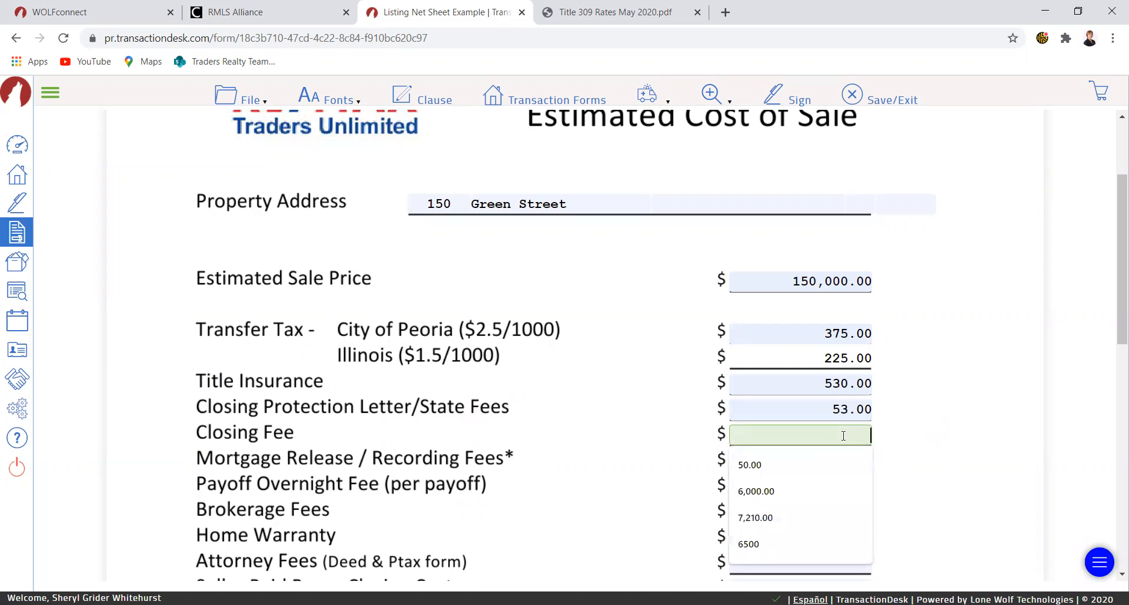
type("50")
left_click(831, 459)
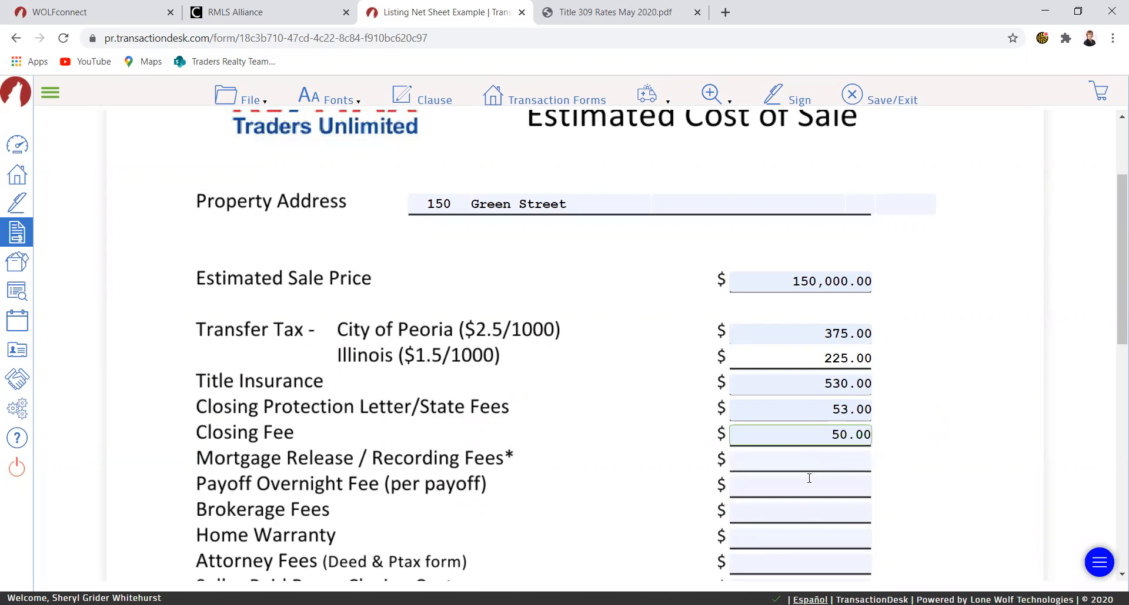
- Set the attorney fees (Deed & Ptax form) to the suggested 100.00
scroll(391, 486, "down", 1)
left_click(782, 487)
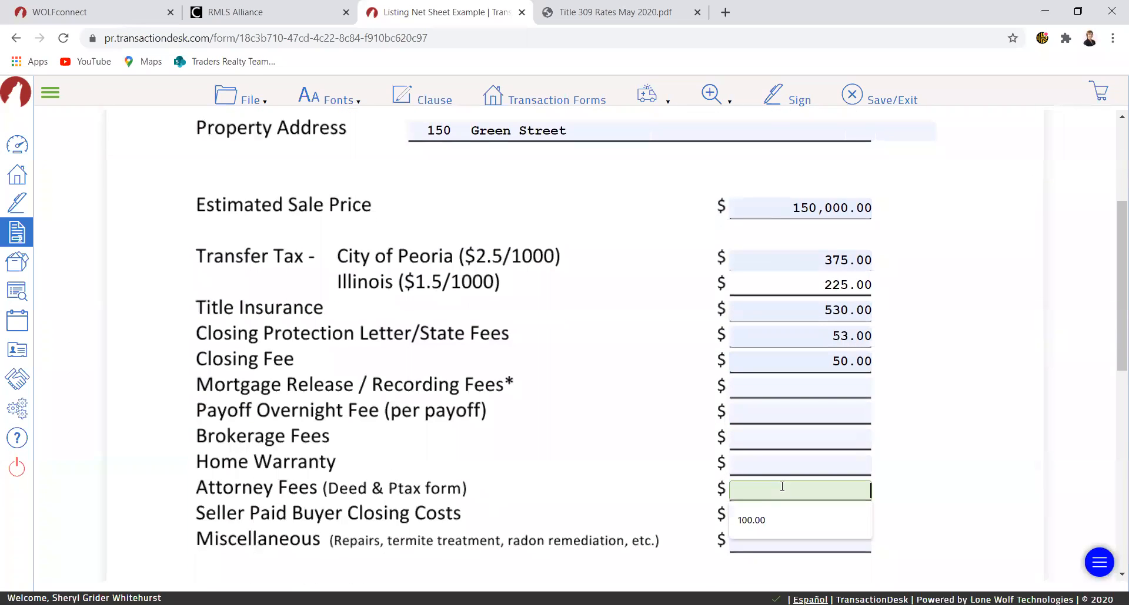
left_click(779, 512)
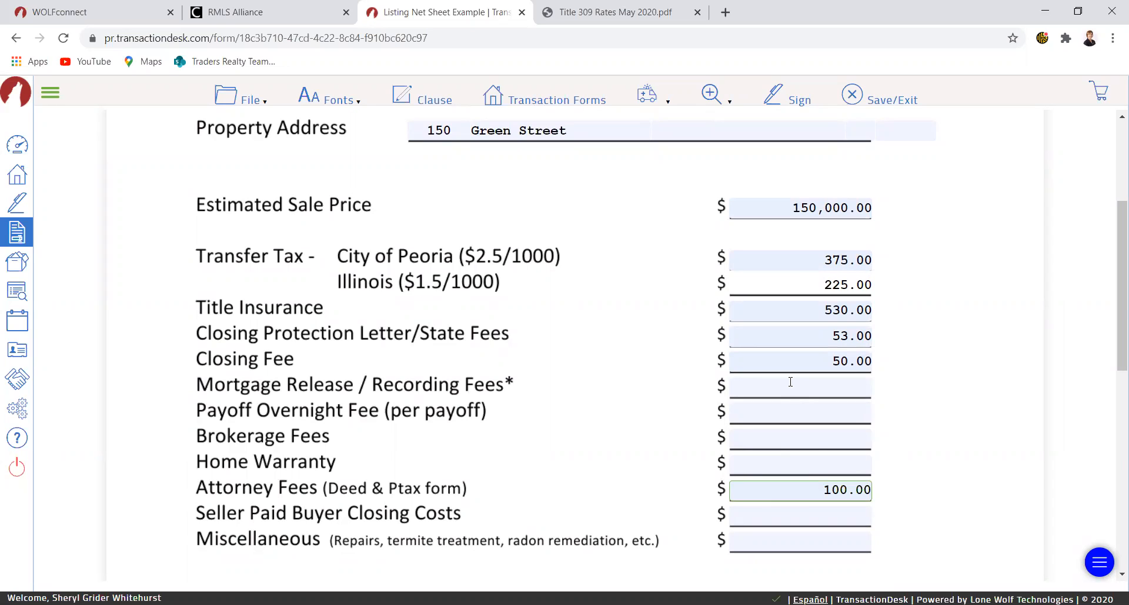
type("70")
key("BackSpace")
key("BackSpace")
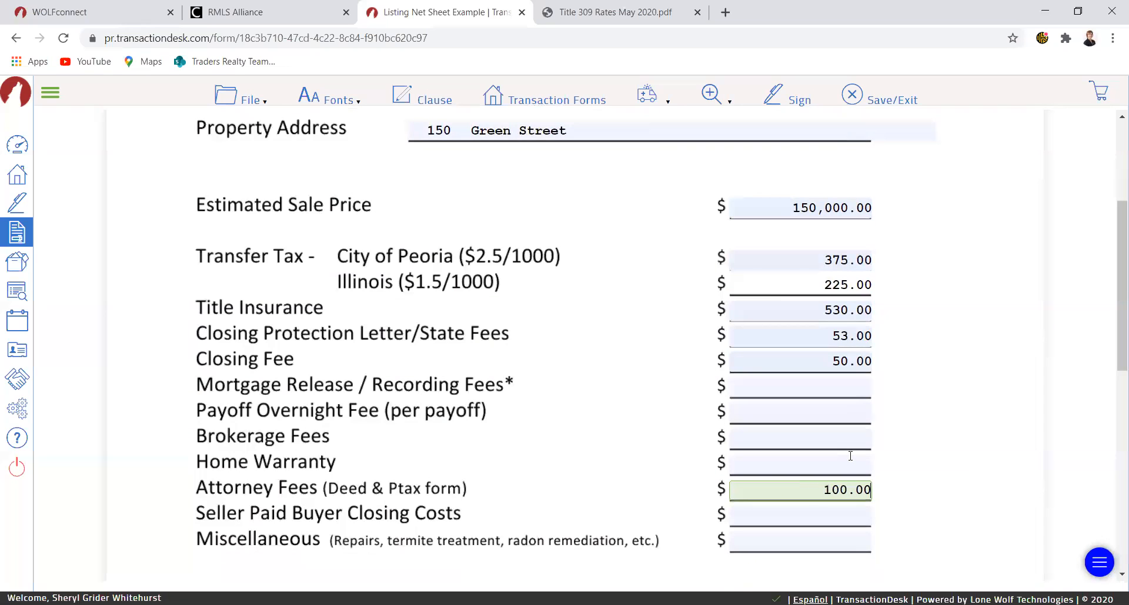
- Set the mortgage release / recording fees to 70
left_click(814, 378)
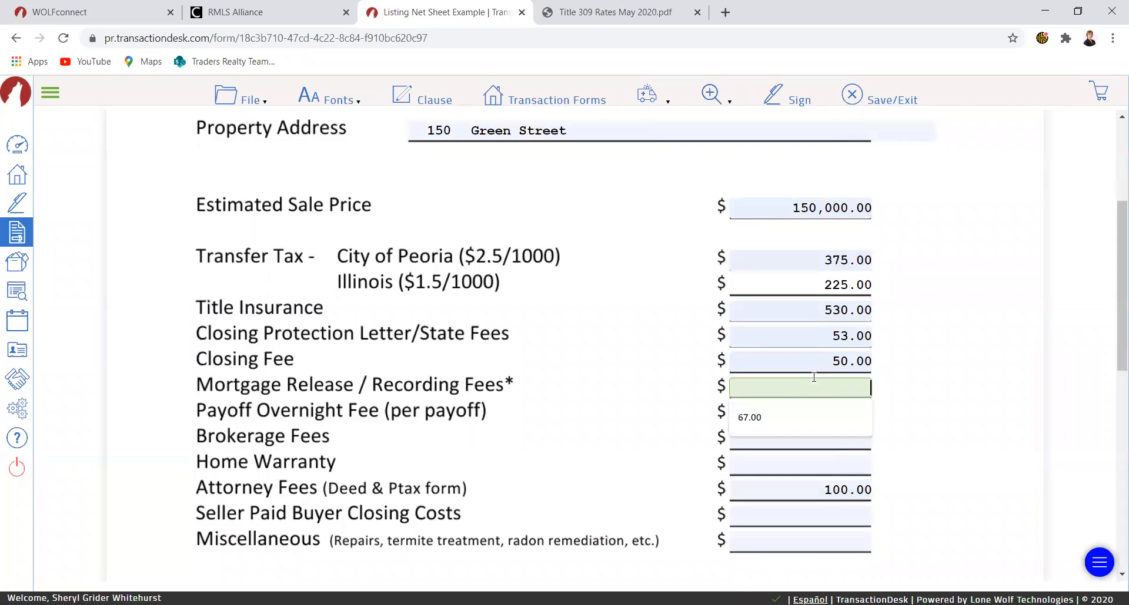
type("70")
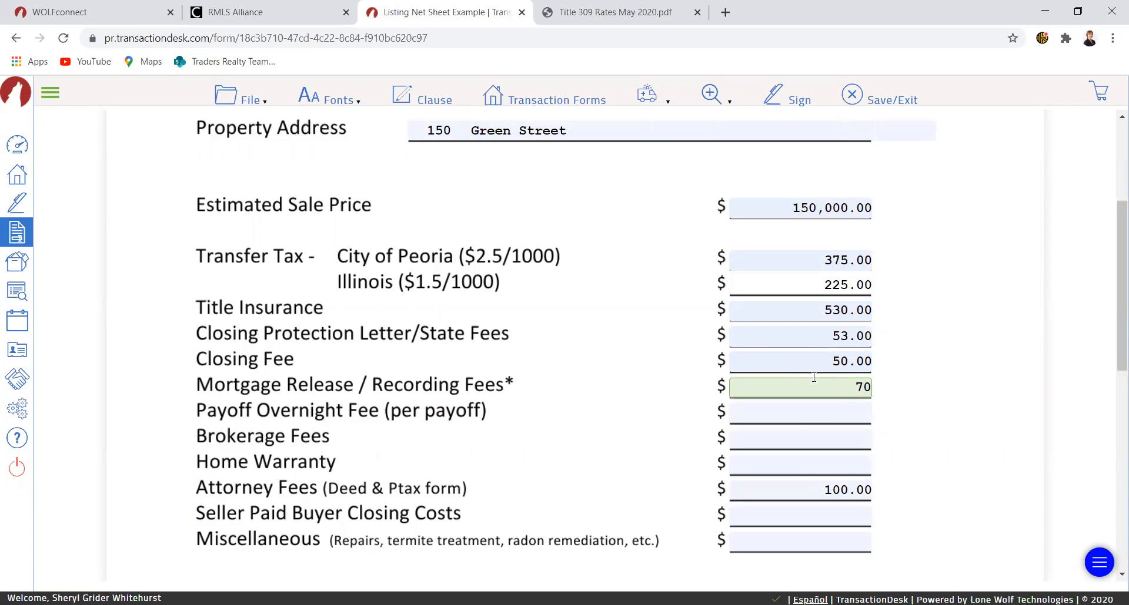
left_click(793, 426)
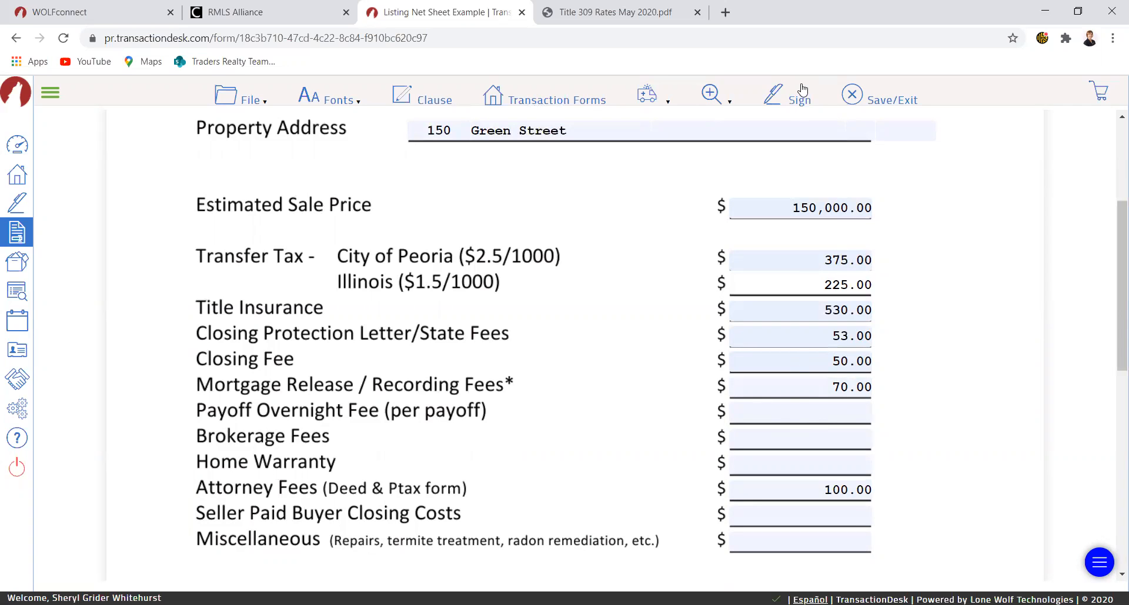
- Check the overnight fee in the rates PDF and set the payoff overnight fee to the suggested 35.00
key("alt+Tab")
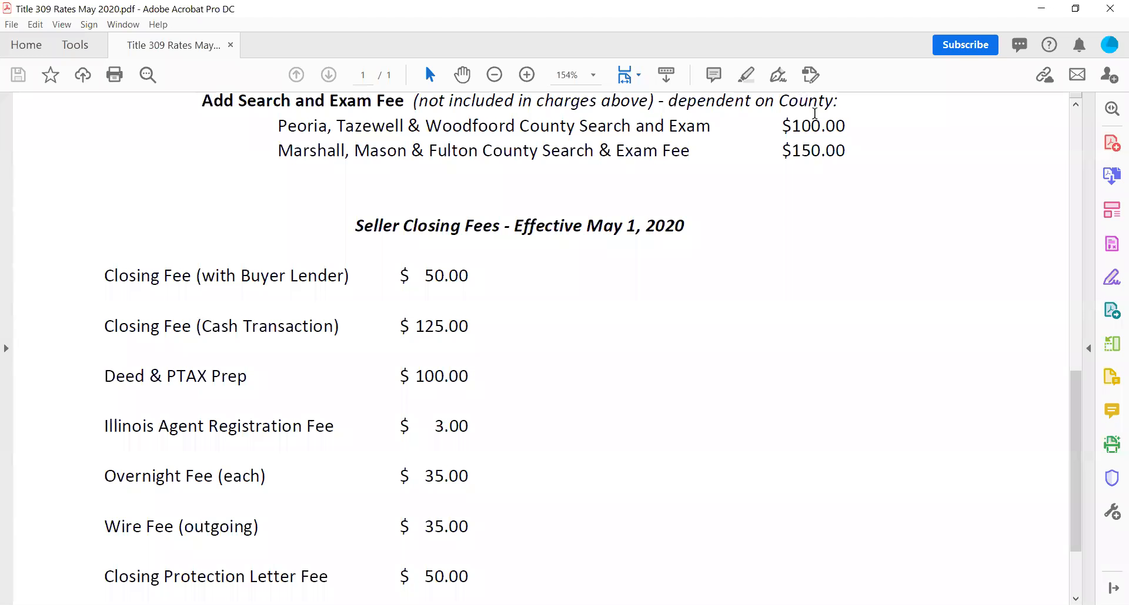
scroll(574, 448, "down", 1)
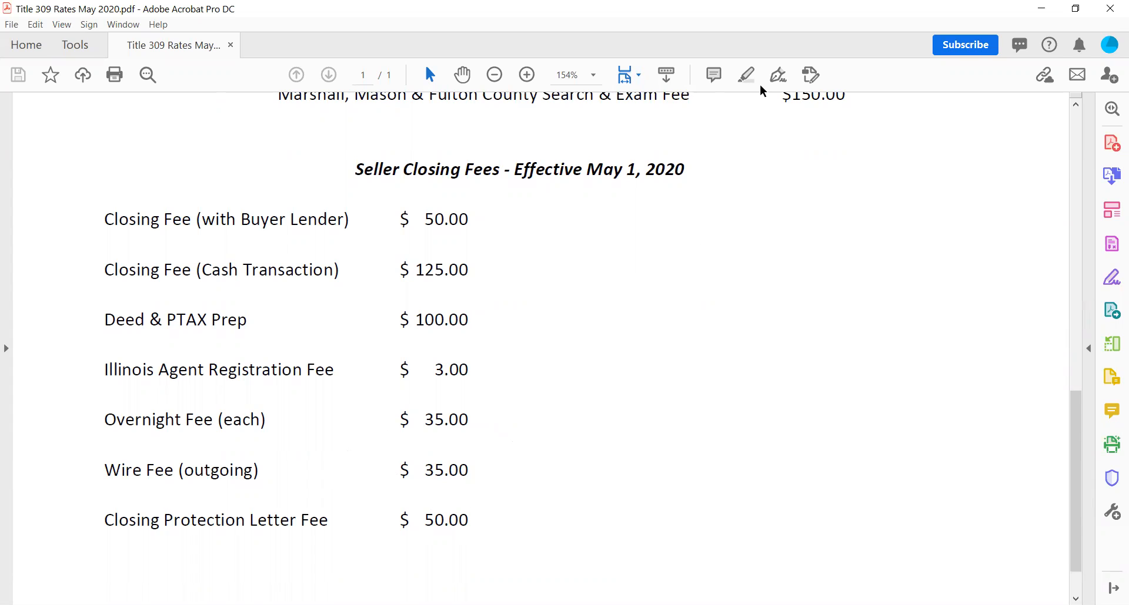
key("alt+Tab")
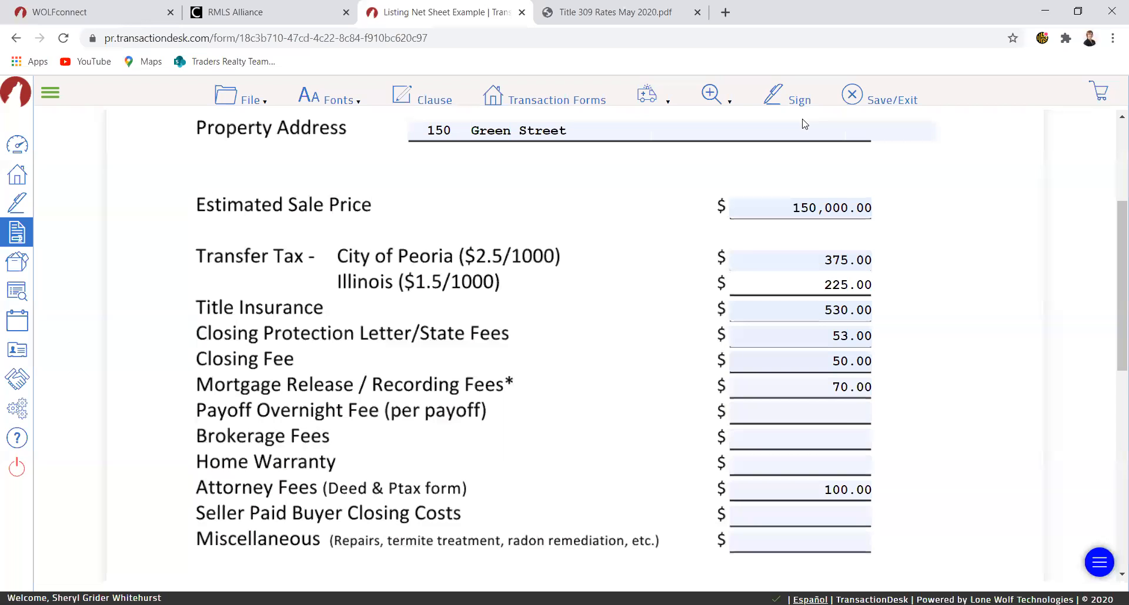
left_click(810, 414)
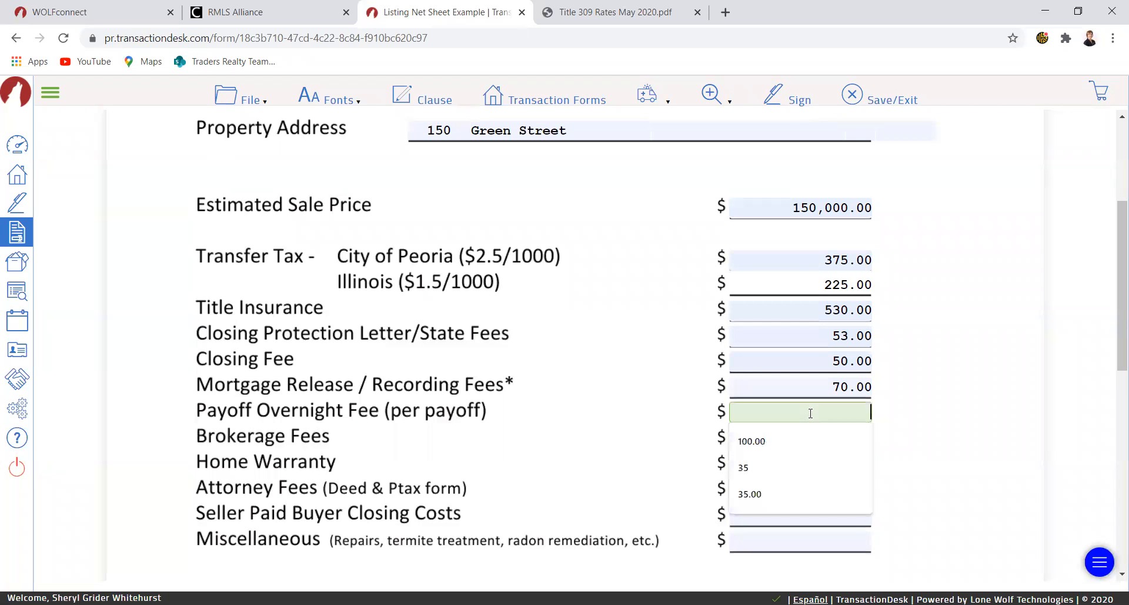
left_click(786, 487)
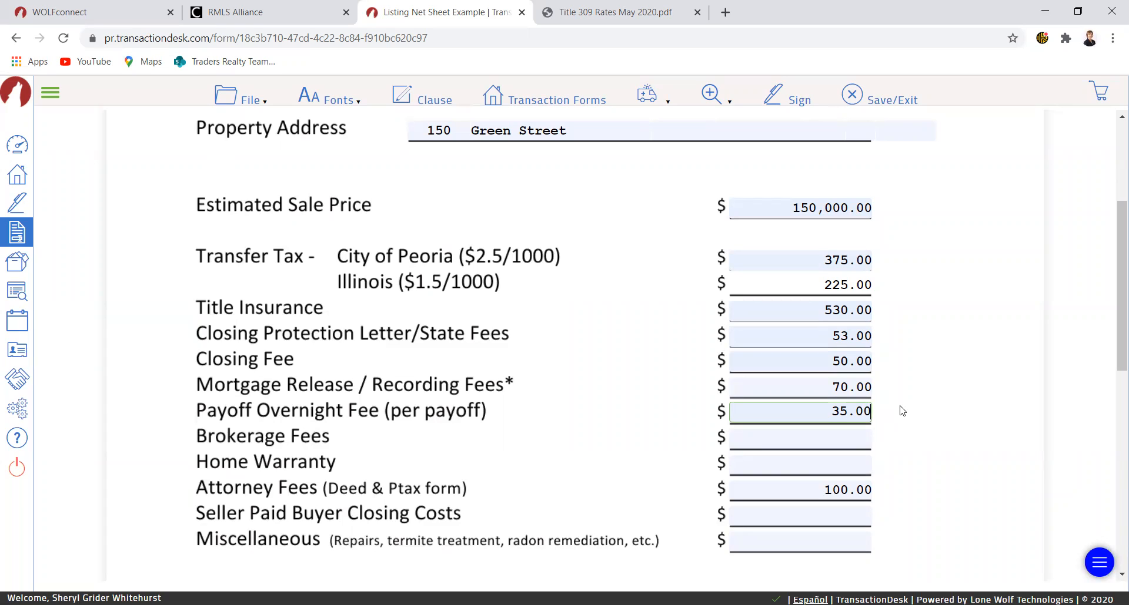
- Set the brokerage fees to the suggested 10,500.00
left_click(791, 439)
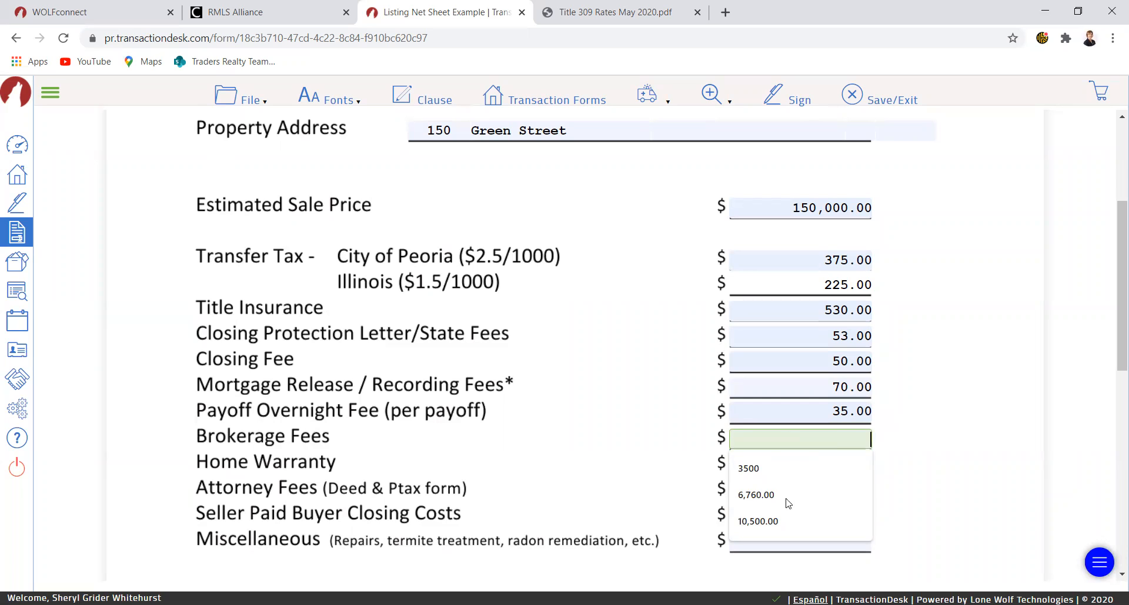
left_click(784, 519)
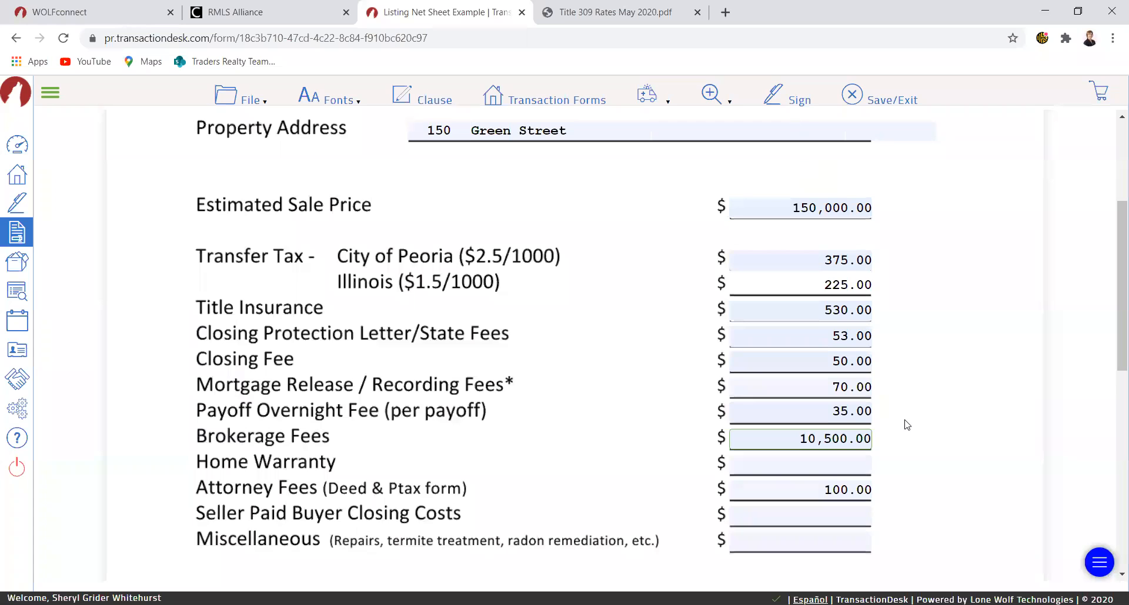
- Set the seller paid buyer closing costs to 2500 and the miscellaneous amount to 2000
scroll(907, 424, "down", 2)
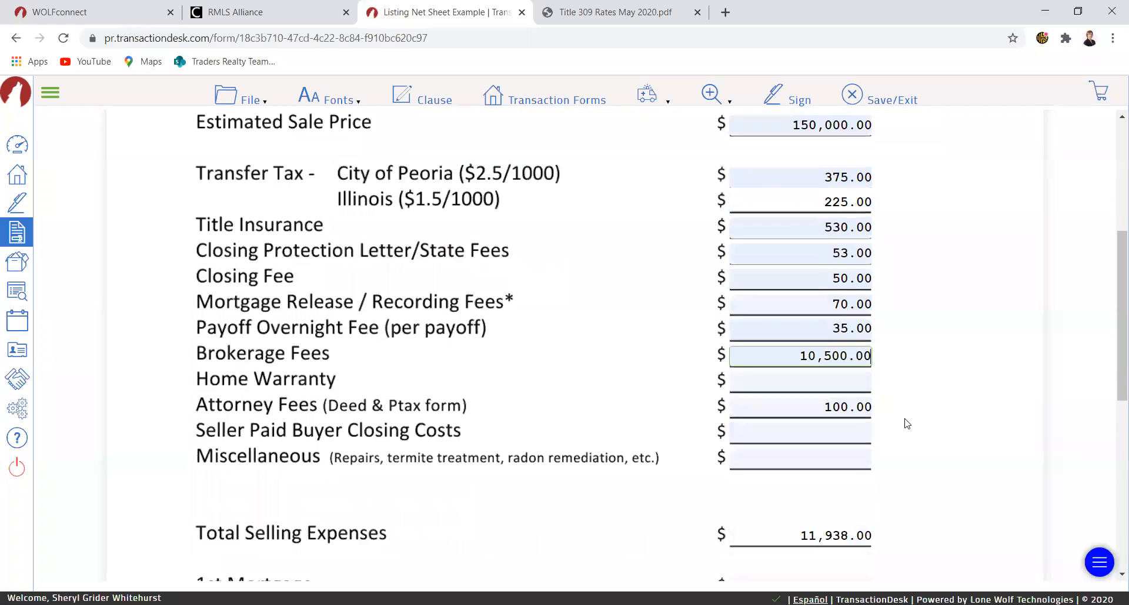
scroll(907, 424, "down", 1)
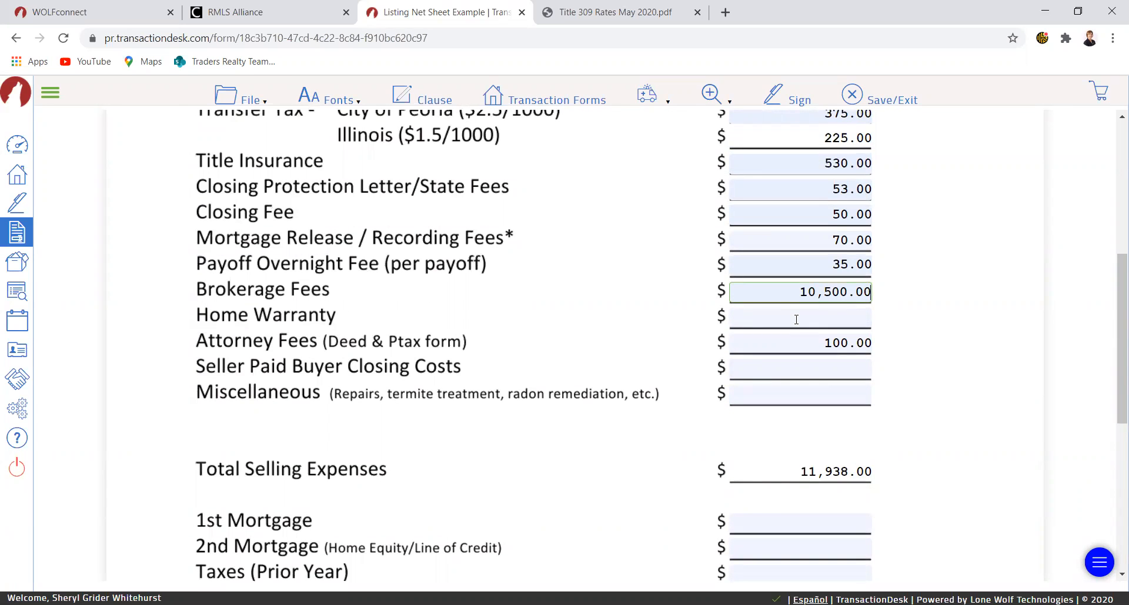
left_click(767, 369)
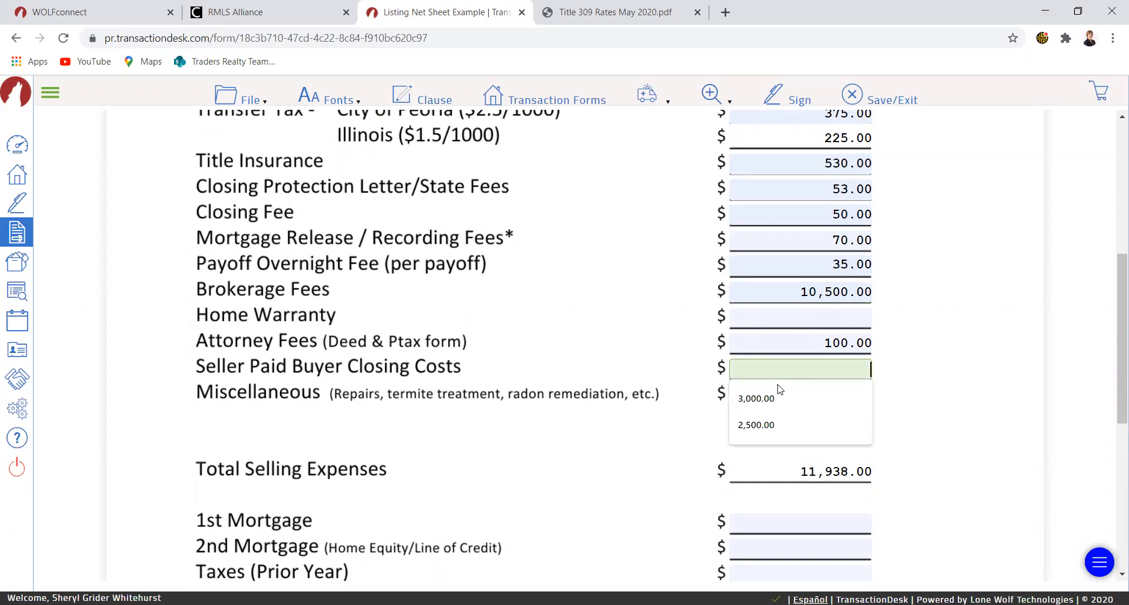
type("2500")
key("Tab")
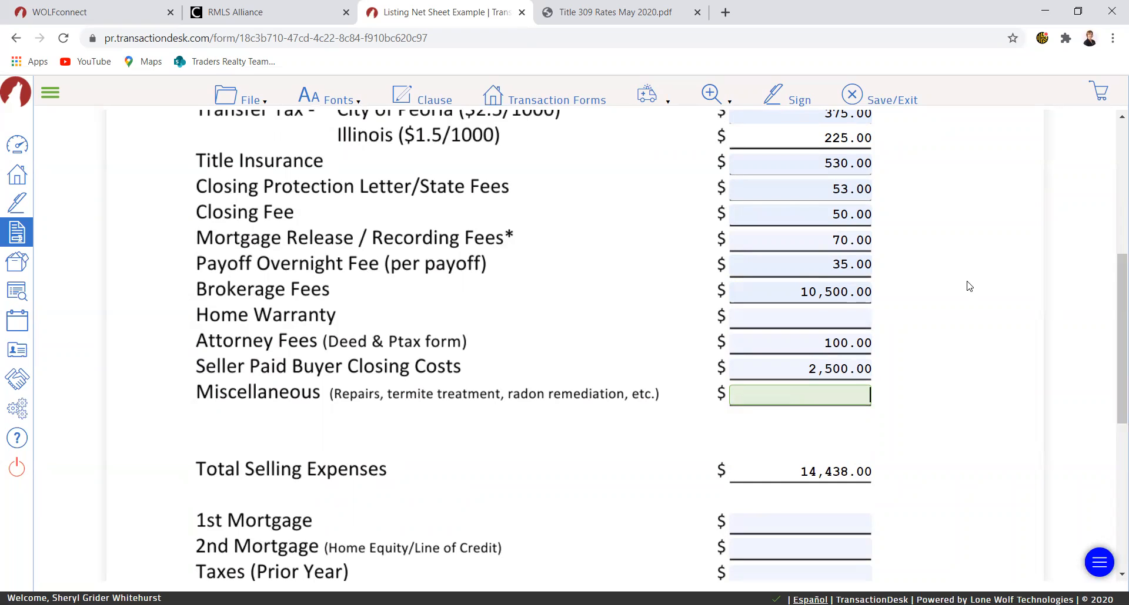
type("2000")
left_click(757, 370)
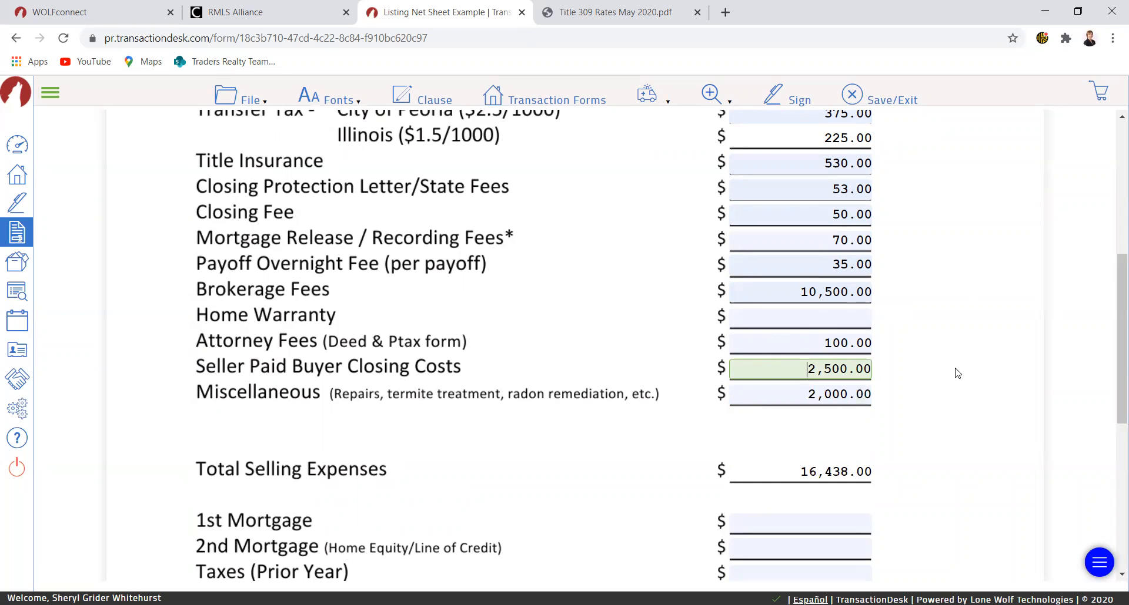
- Set the 1st mortgage to the suggested 108,000.00
scroll(957, 374, "down", 1)
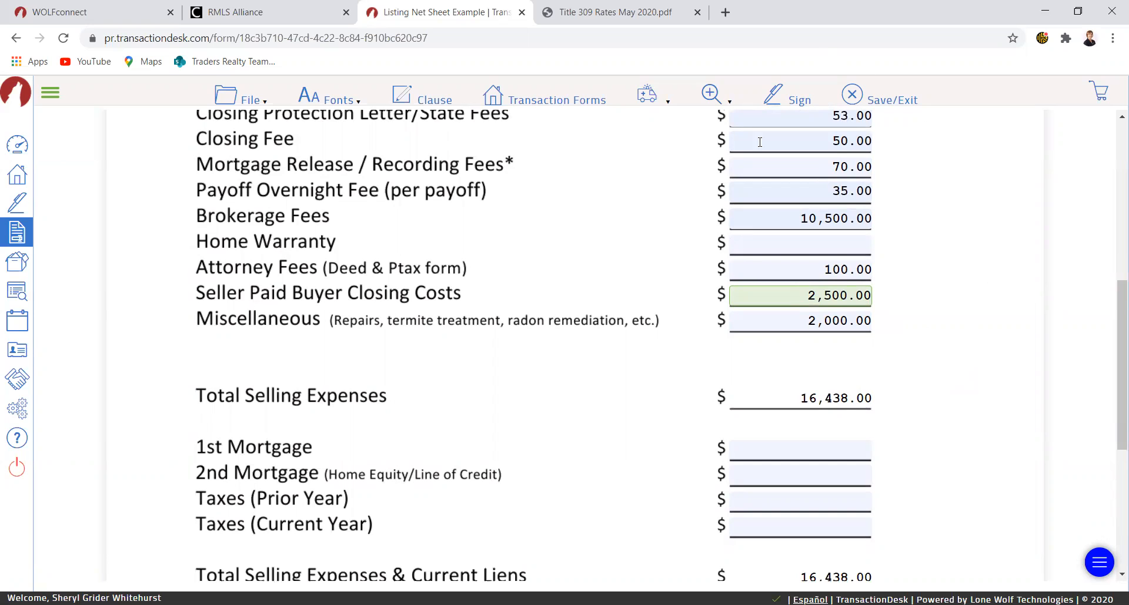
scroll(1006, 373, "down", 1)
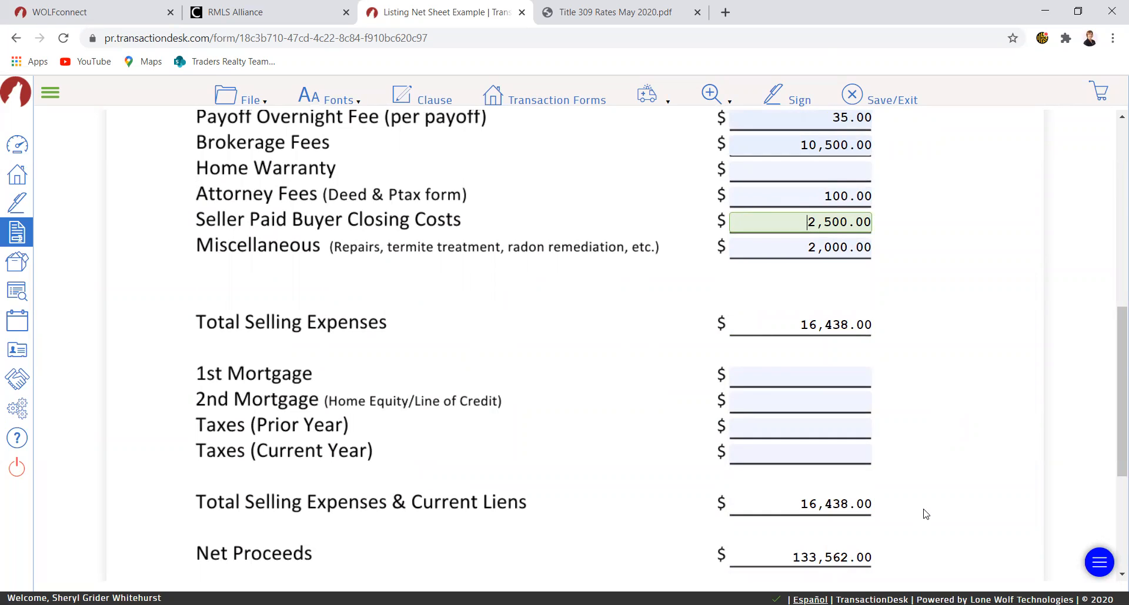
left_click(759, 374)
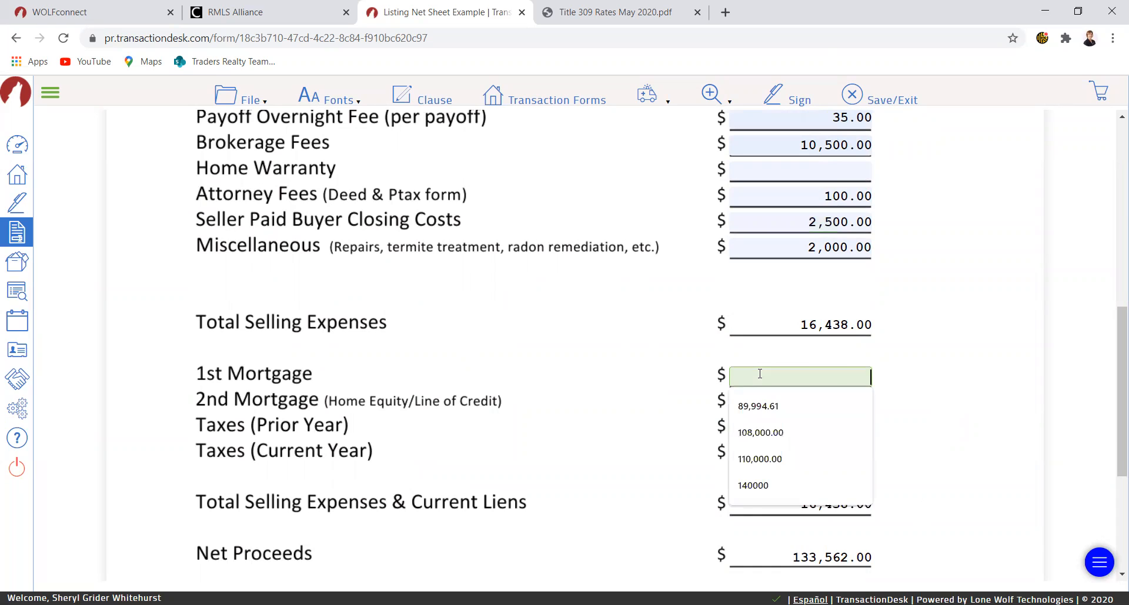
left_click(764, 432)
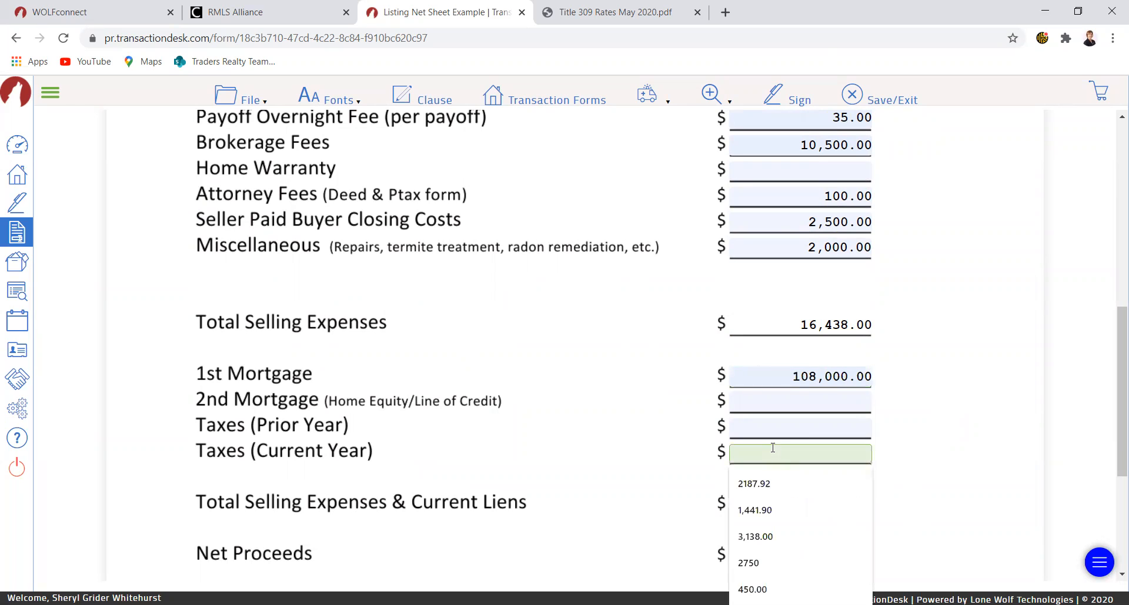
- Set the prior year taxes to the suggested 2,750.00 and the current year taxes to 687
left_click(772, 424)
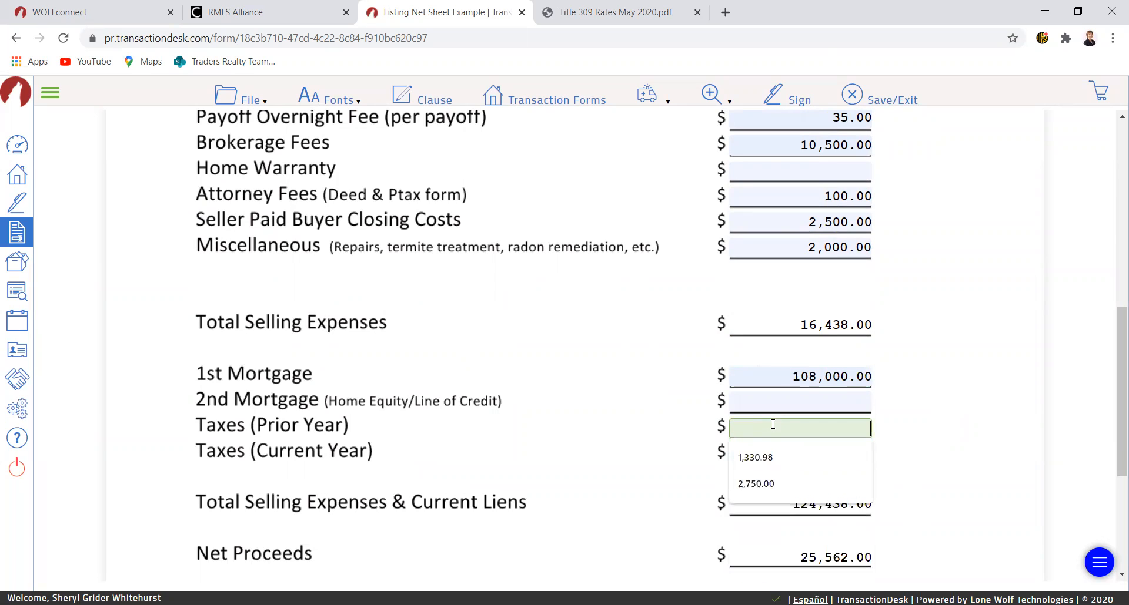
left_click(757, 484)
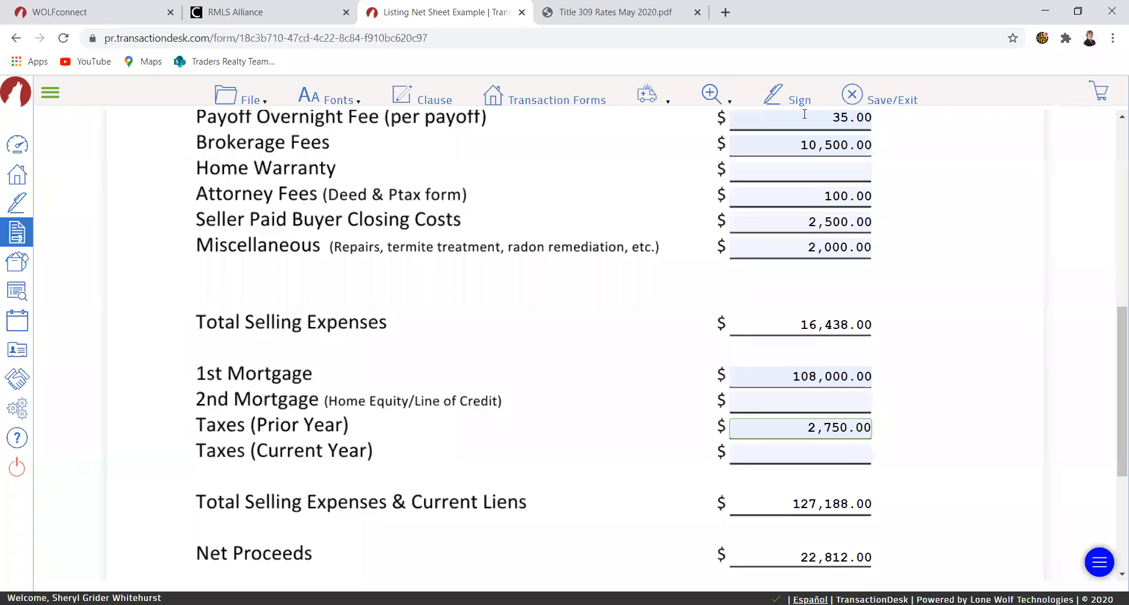
left_click(804, 456)
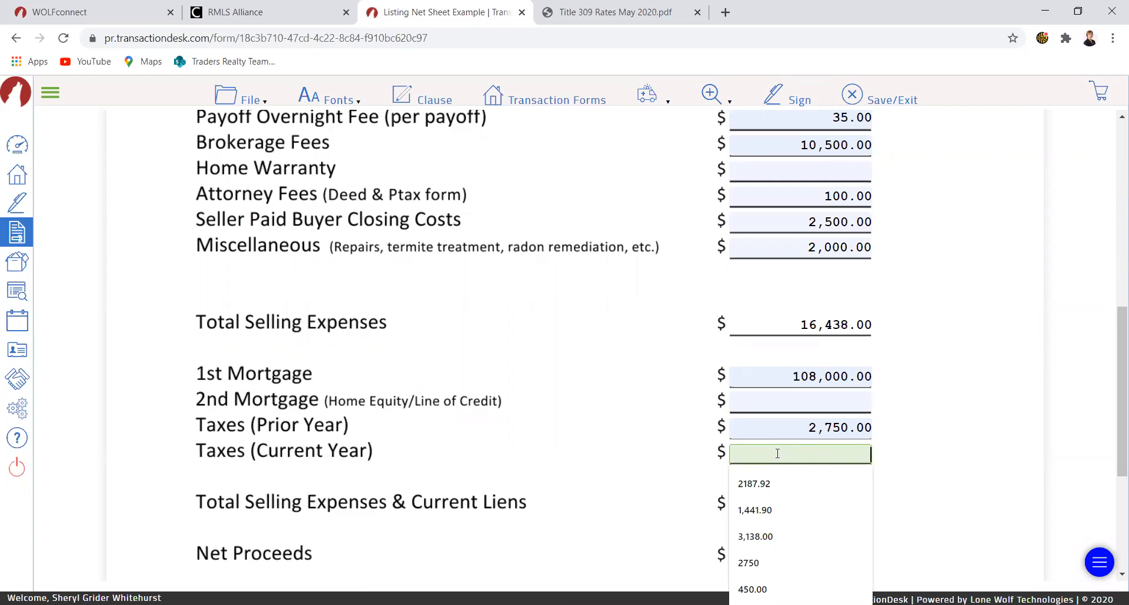
type("687")
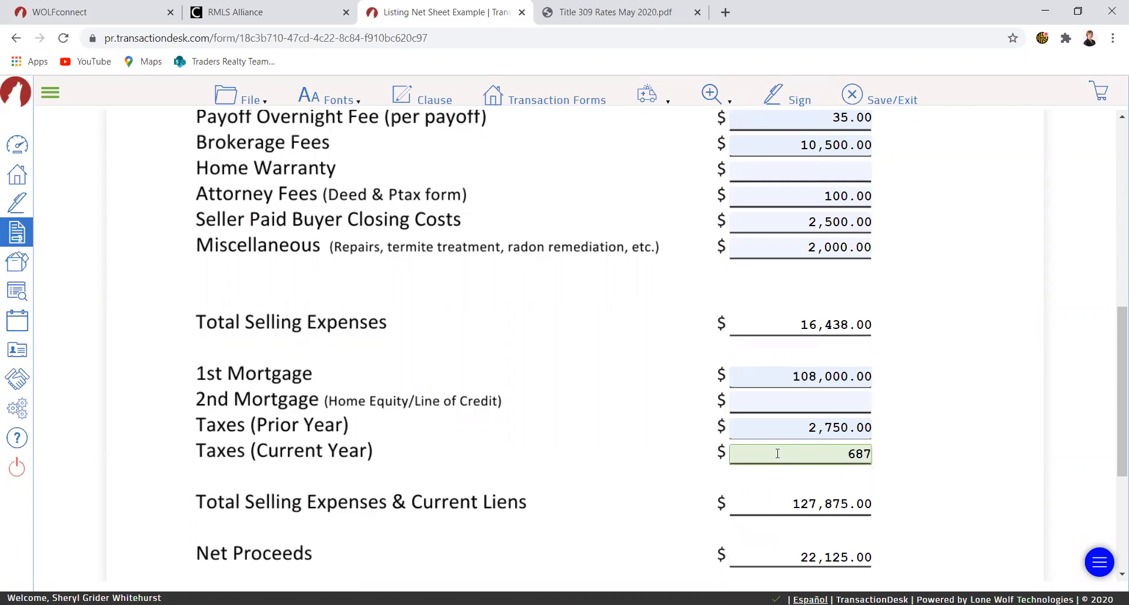
key("Tab")
- Replace the 1st mortgage amount with 130,000
scroll(763, 415, "up", 2)
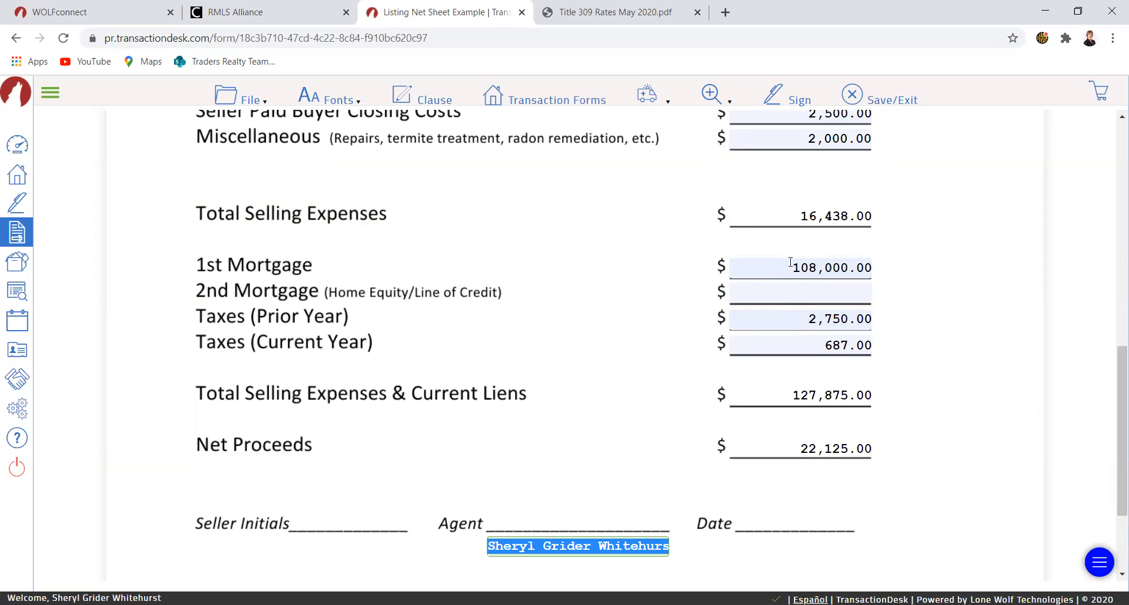
left_click_drag(789, 269, 876, 272)
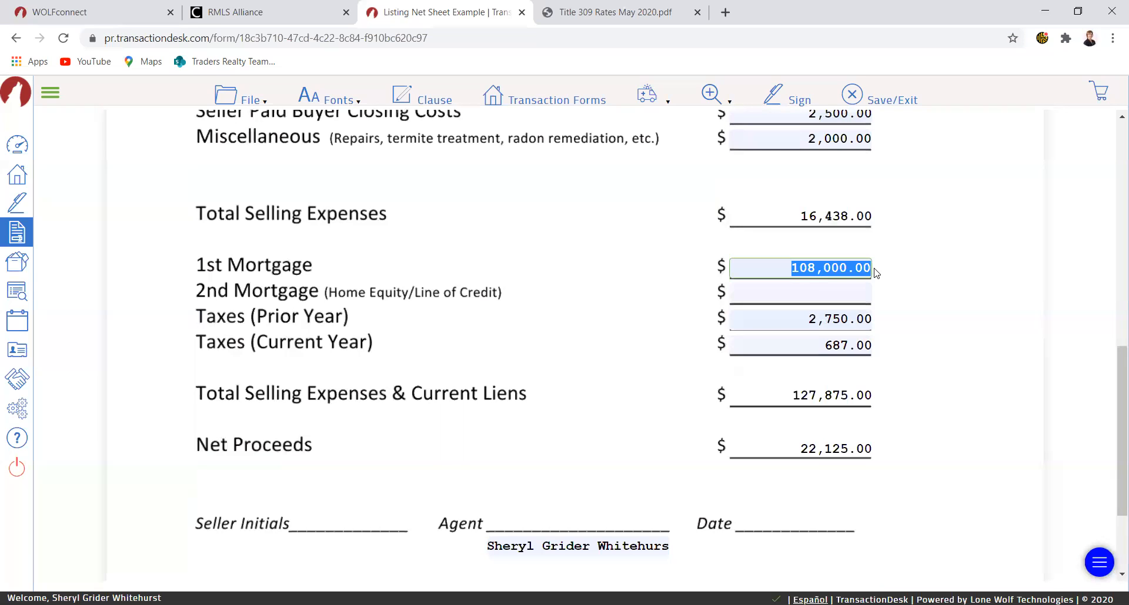
type("130,000")
key("Tab")
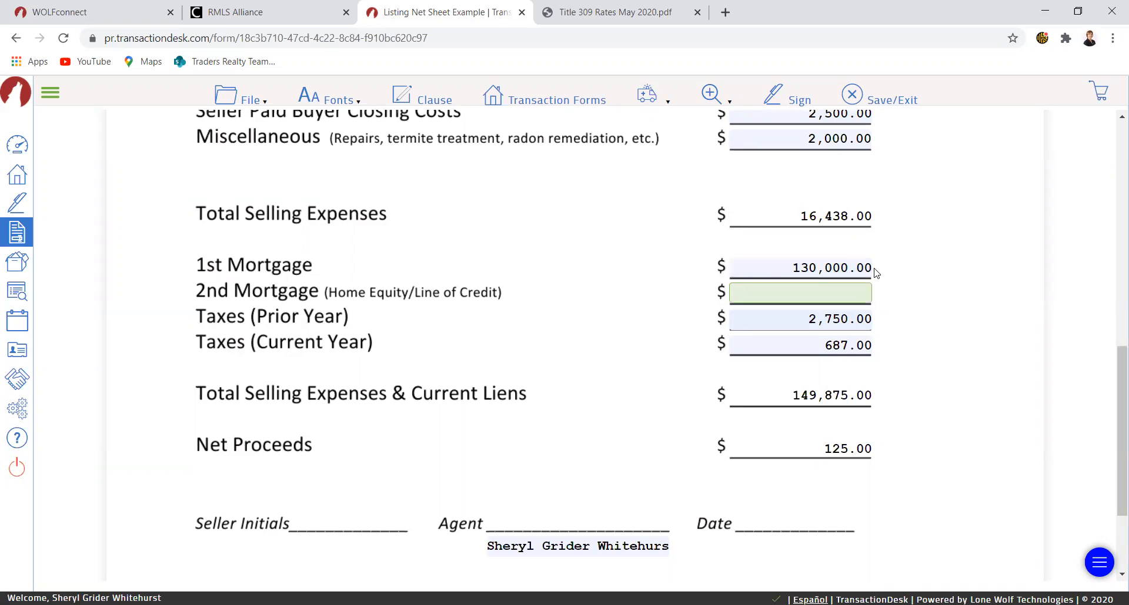
- Replace the 1st mortgage amount with 140000
left_click_drag(788, 262, 877, 258)
type("140000")
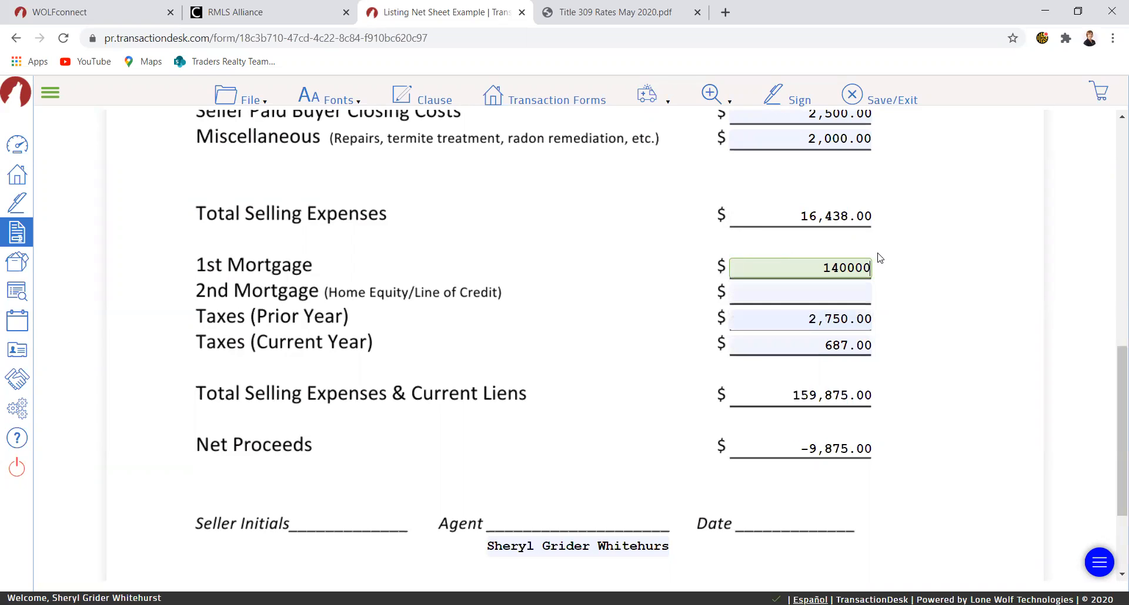
key("Tab")
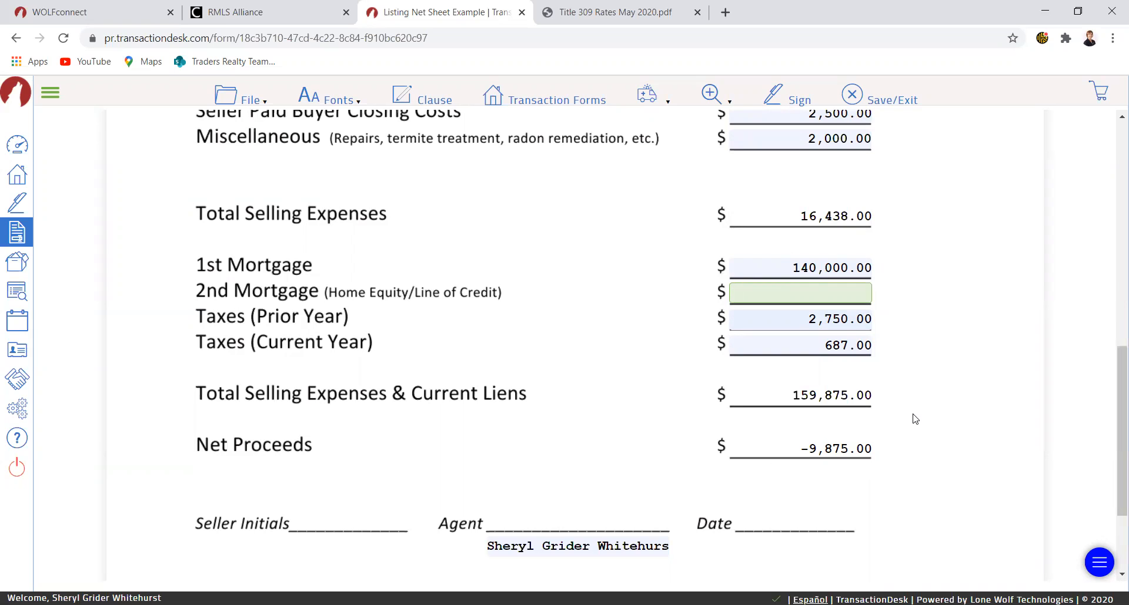
- Save and exit the net sheet form, then go to the agent dashboard
left_click(896, 101)
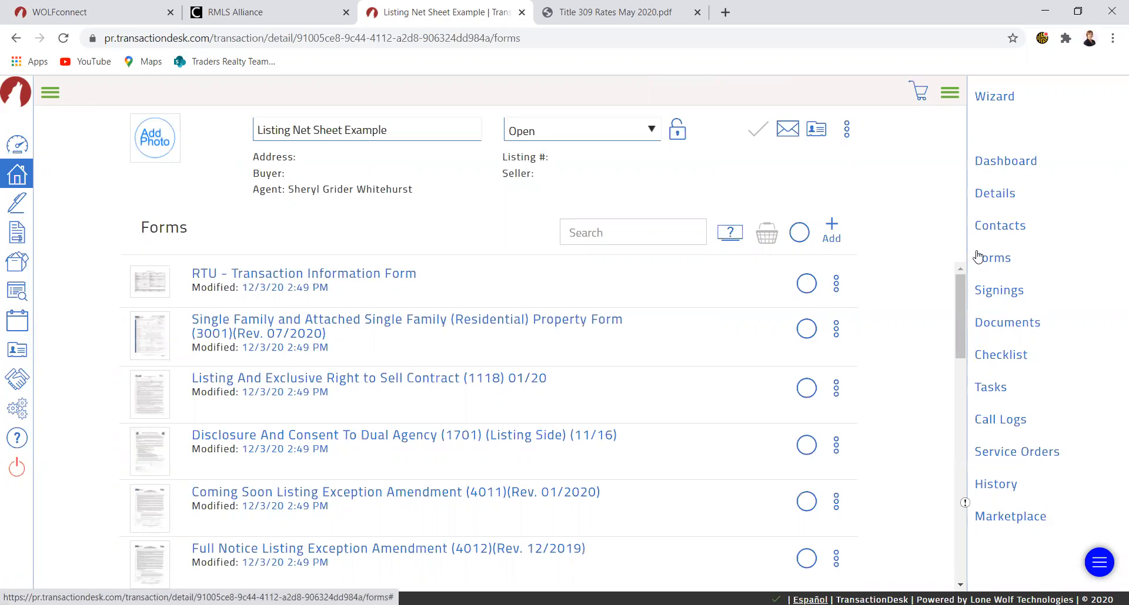
left_click(16, 145)
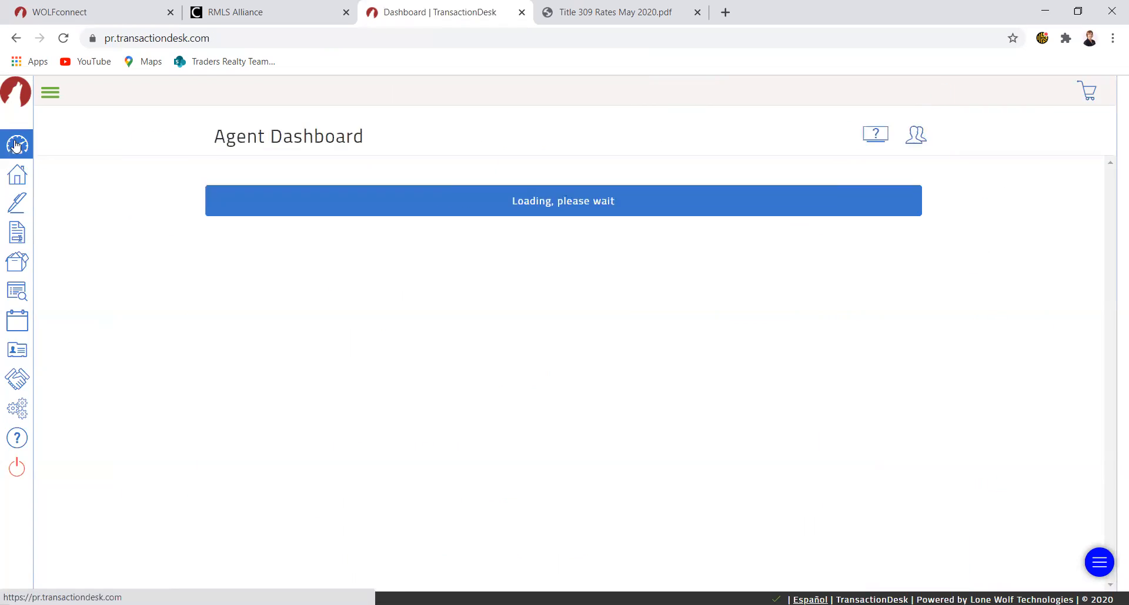
left_click(184, 250)
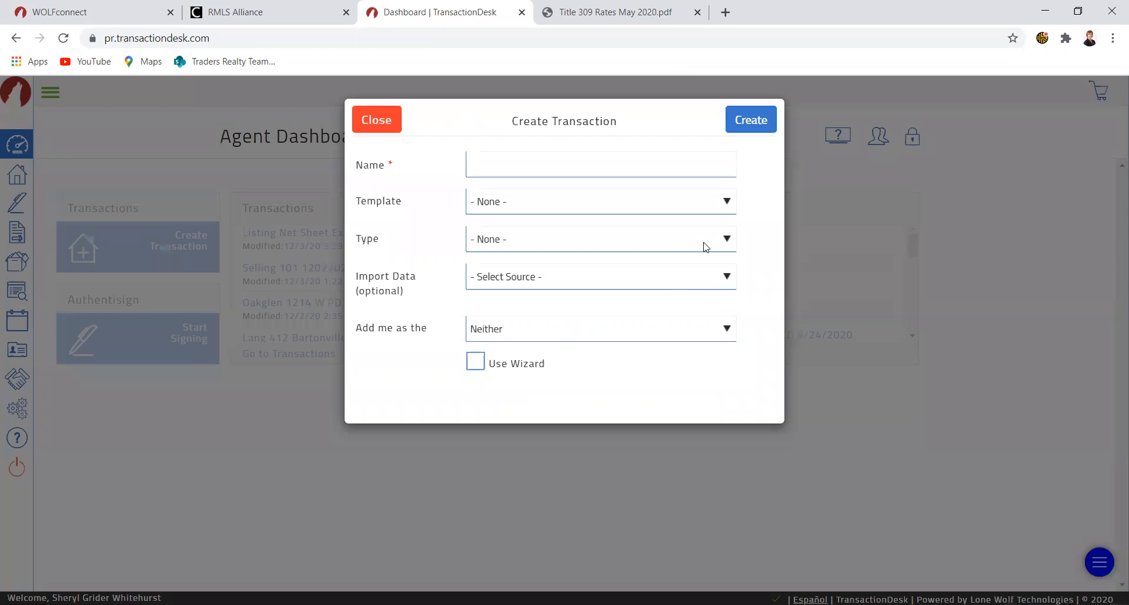
left_click(728, 205)
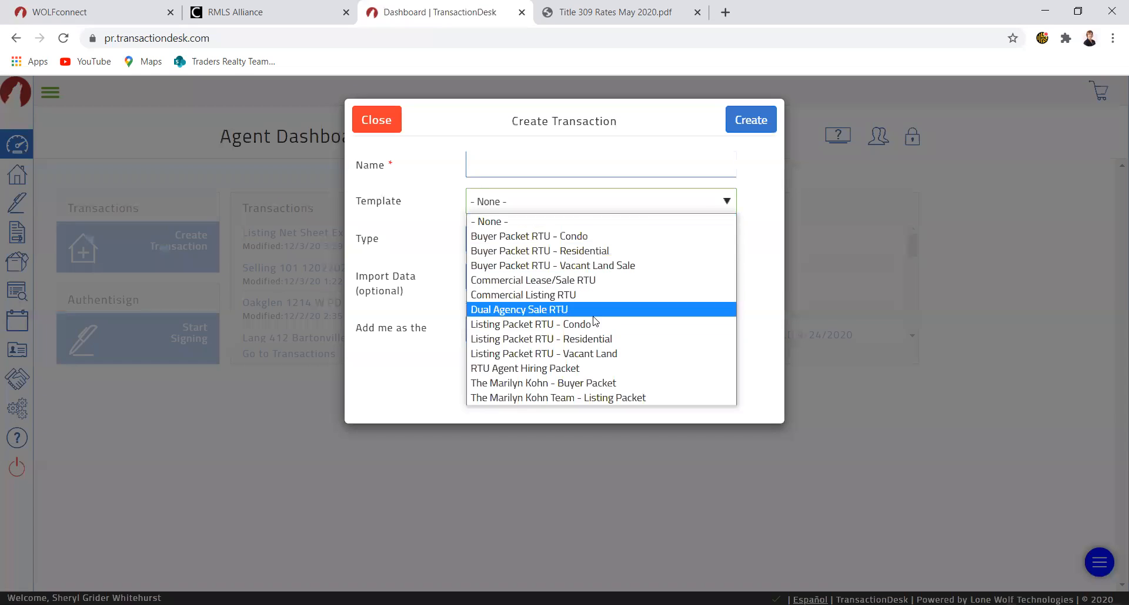
left_click(371, 121)
- Open the Listing Net Sheet Example transaction from the dashboard's transaction list
left_click(310, 235)
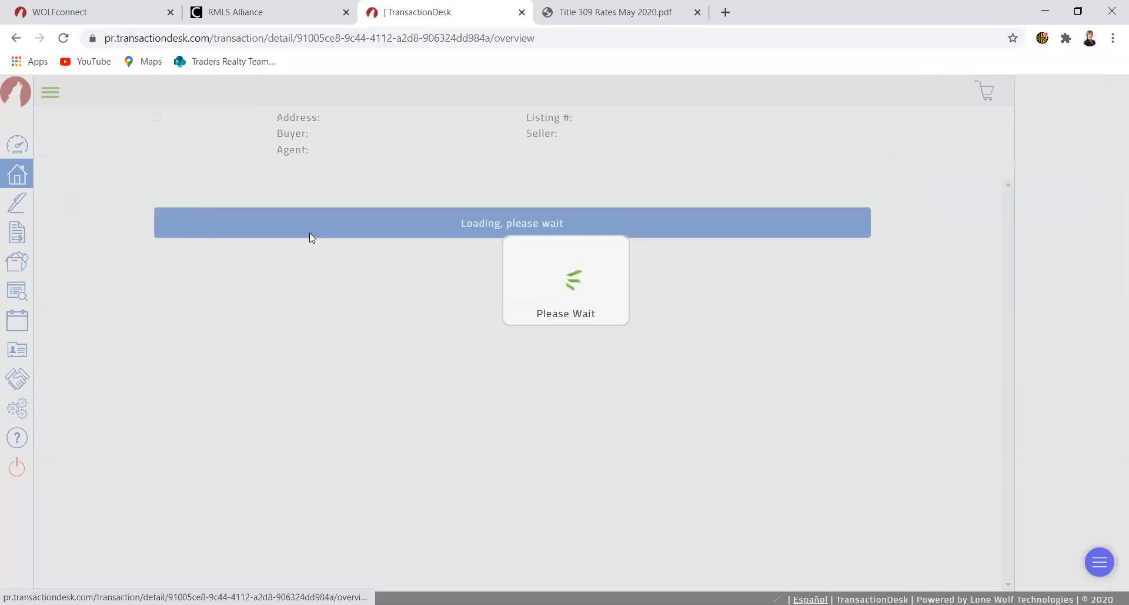